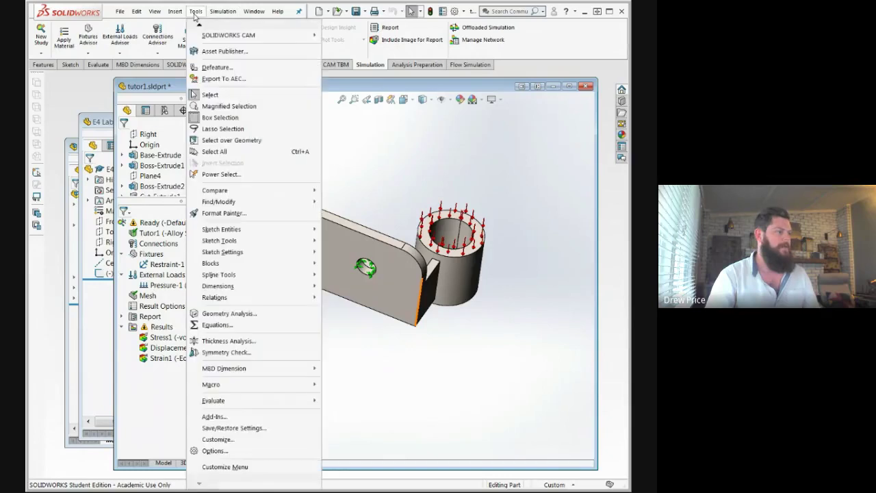
Check in the add-ins list that SOLIDWORKS Motion and SOLIDWORKS Simulation are active and set to load at start-up.
{"action": "left_click", "coordinate": [267, 418]}
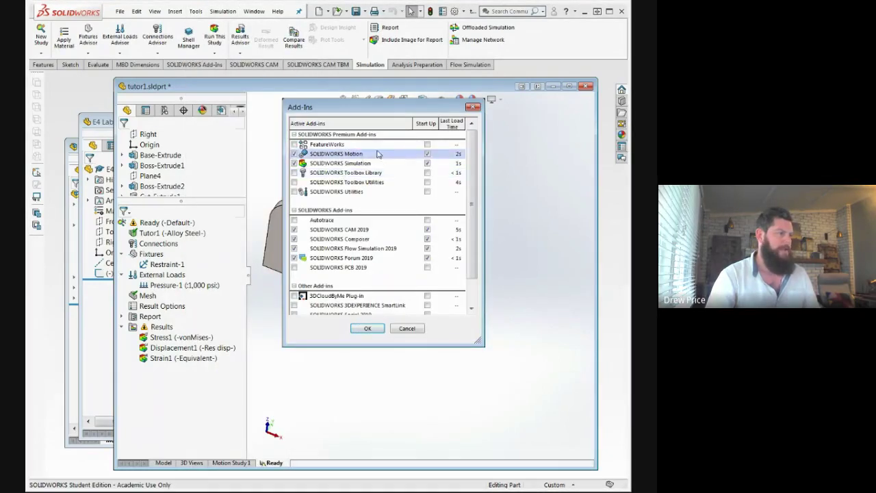
{"action": "left_click", "coordinate": [294, 154]}
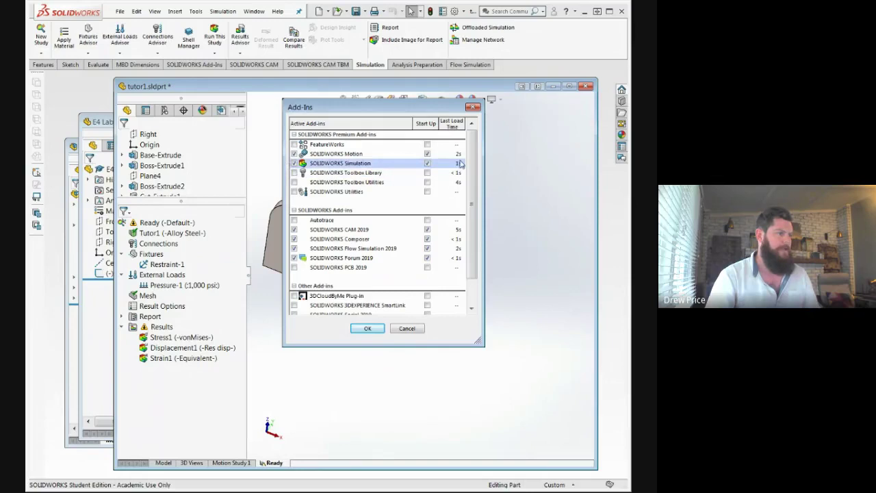
{"action": "left_click", "coordinate": [368, 328]}
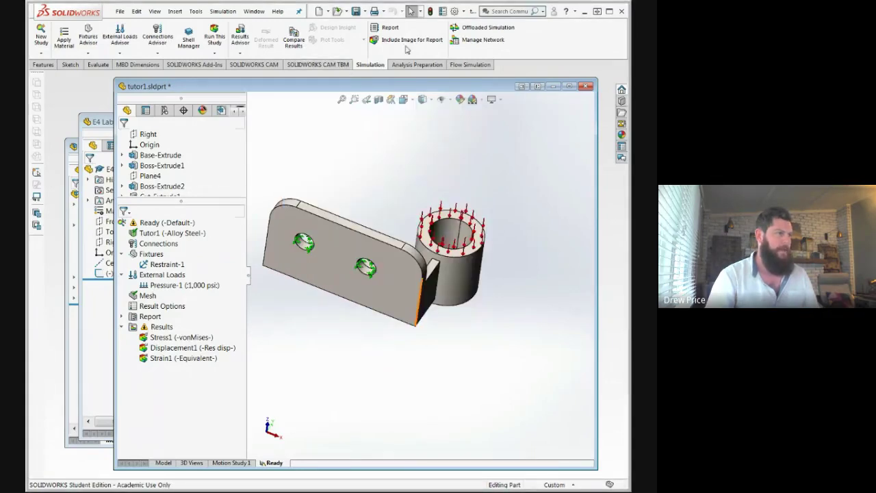
Look over the bracket, Motion Study 1 and the feature and study trees of the Ready simulation study.
{"action": "left_click", "coordinate": [43, 64]}
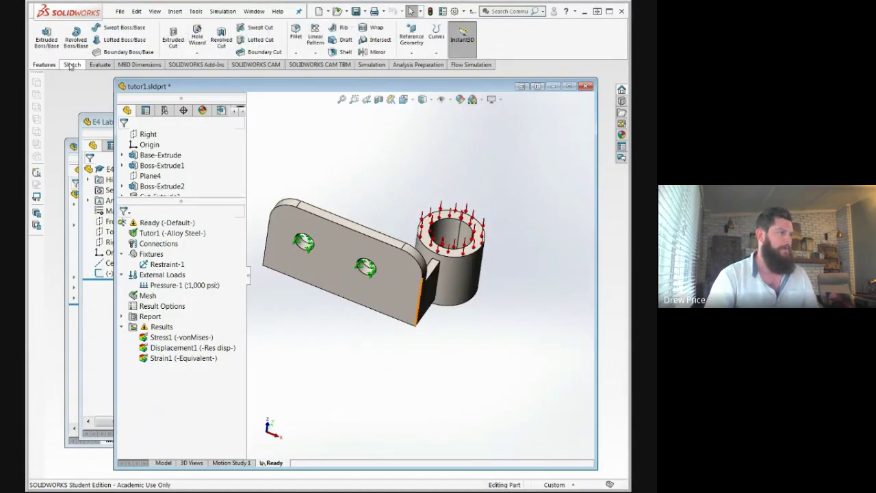
{"action": "middle_click_drag", "start_coordinate": [292, 206], "coordinate": [360, 137]}
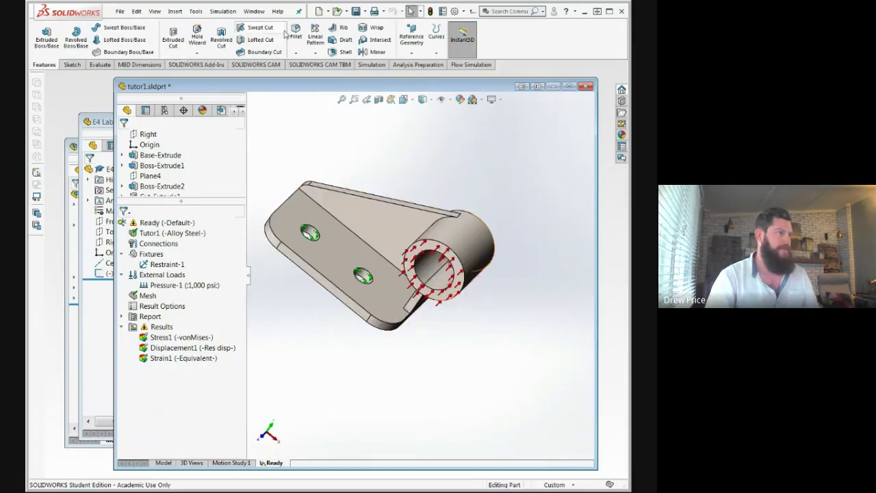
{"action": "left_click", "coordinate": [371, 65]}
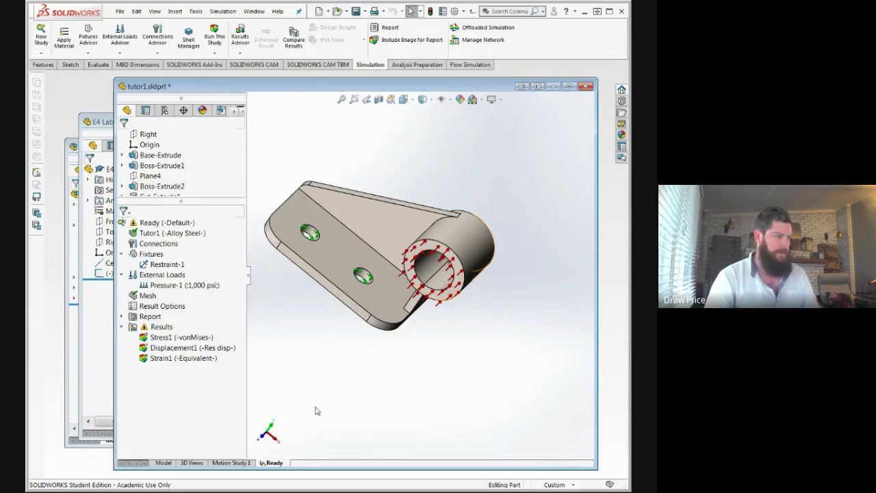
{"action": "left_click", "coordinate": [231, 463]}
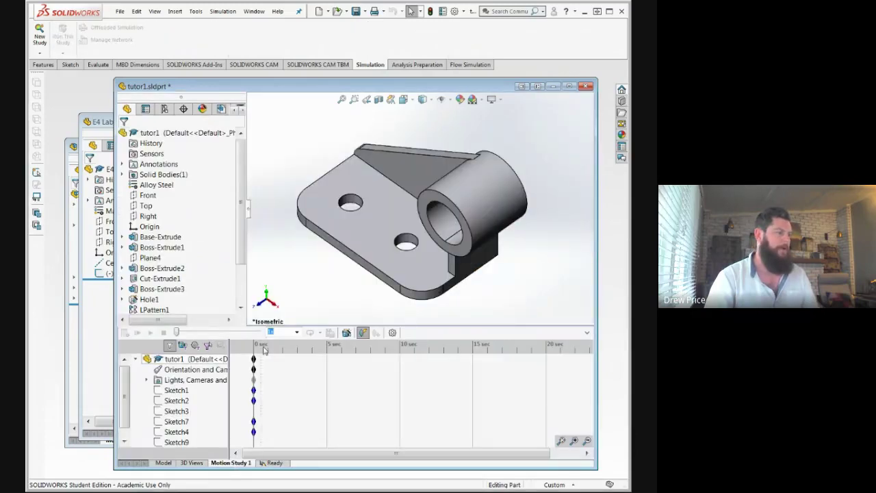
{"action": "left_click", "coordinate": [274, 463]}
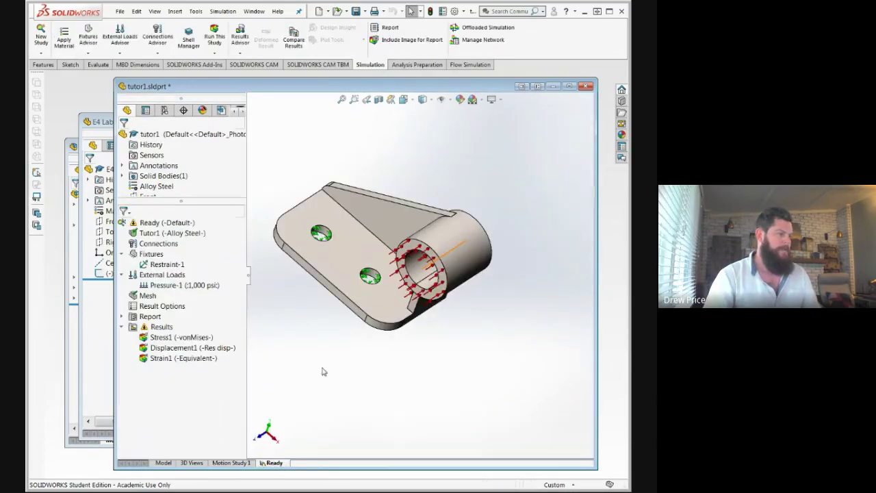
{"action": "mouse_move", "coordinate": [196, 201]}
{"action": "left_mouse_down"}
{"action": "mouse_move", "coordinate": [196, 237]}
{"action": "mouse_move", "coordinate": [184, 232]}
{"action": "mouse_move", "coordinate": [187, 211]}
{"action": "left_mouse_up"}
{"action": "scroll", "coordinate": [182, 199], "scroll_direction": "down", "scroll_amount": 2}
{"action": "middle_click_drag", "start_coordinate": [371, 342], "coordinate": [358, 314]}
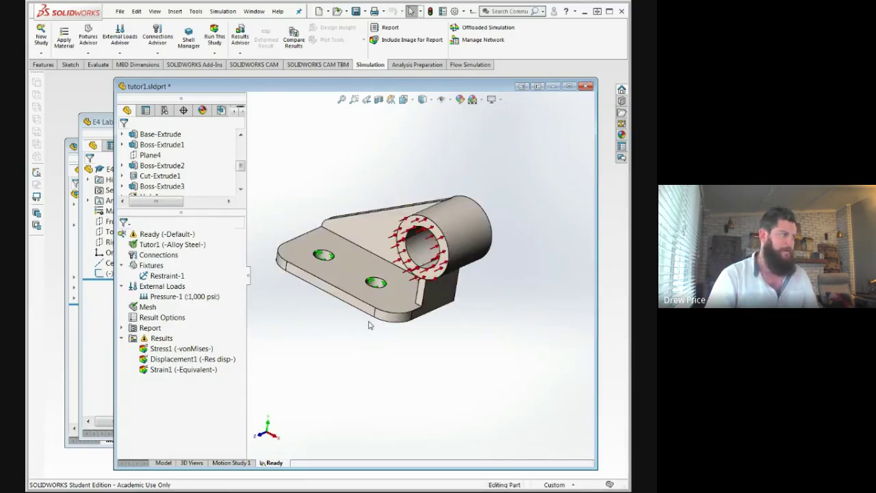
{"action": "scroll", "coordinate": [489, 200], "scroll_direction": "down", "scroll_amount": 1}
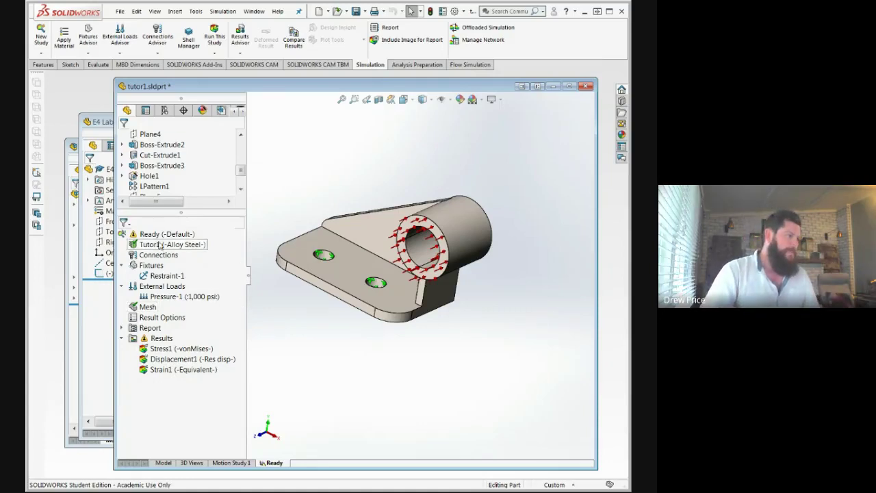
Examine the material options of the Tutor1 body and the connection types offered in the Ready study.
{"action": "right_click", "coordinate": [167, 246]}
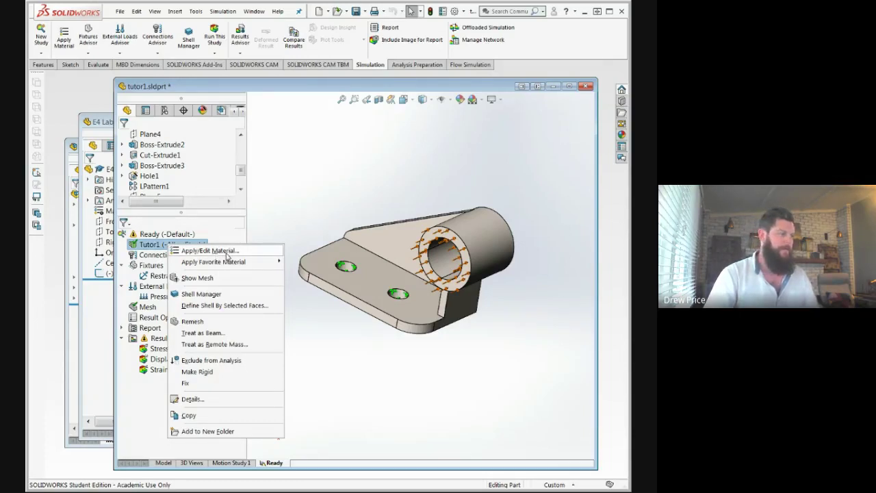
{"action": "left_click", "coordinate": [292, 218]}
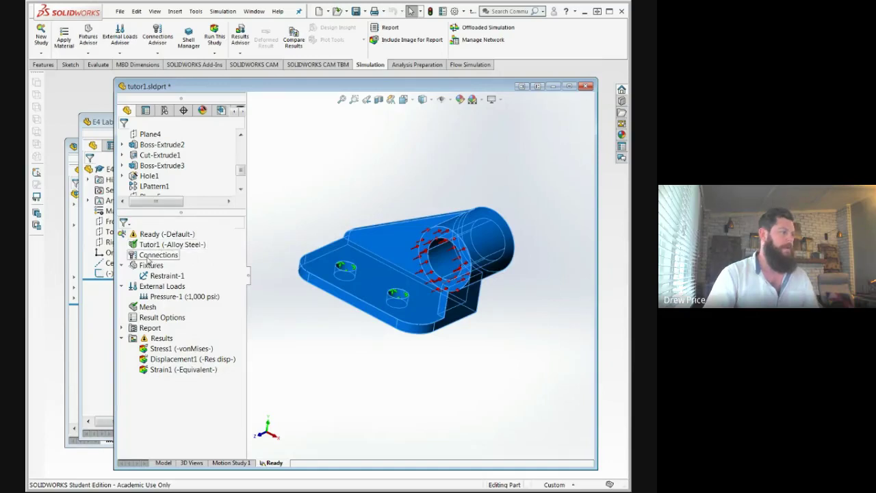
{"action": "right_click", "coordinate": [156, 257]}
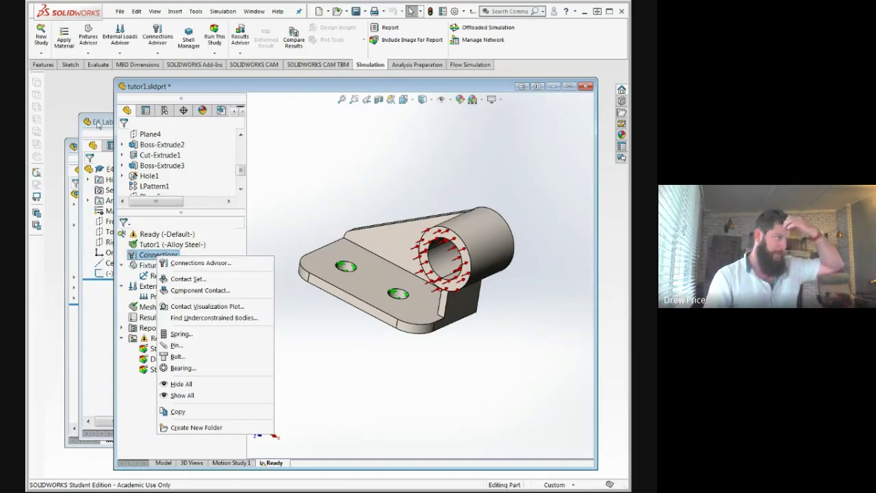
Switch to the Assemblies tutor demo Lab 11 assembly and create a new static simulation study.
{"action": "left_click", "coordinate": [100, 121]}
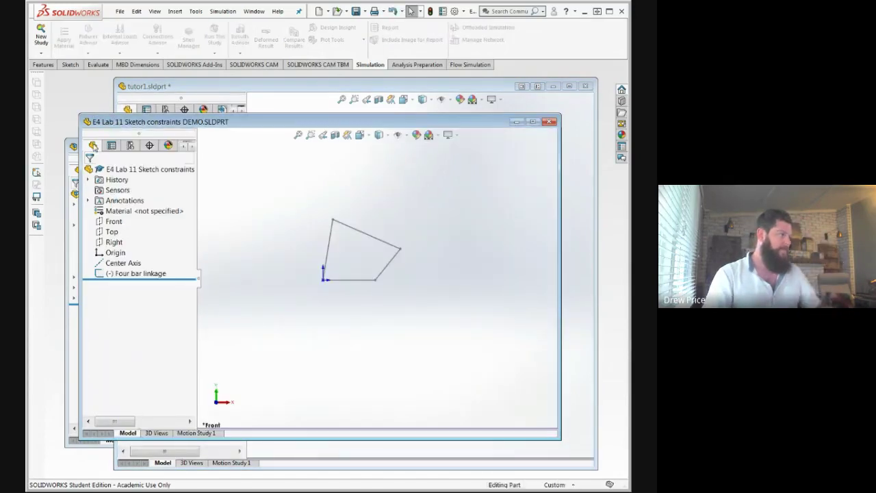
{"action": "left_click", "coordinate": [71, 147]}
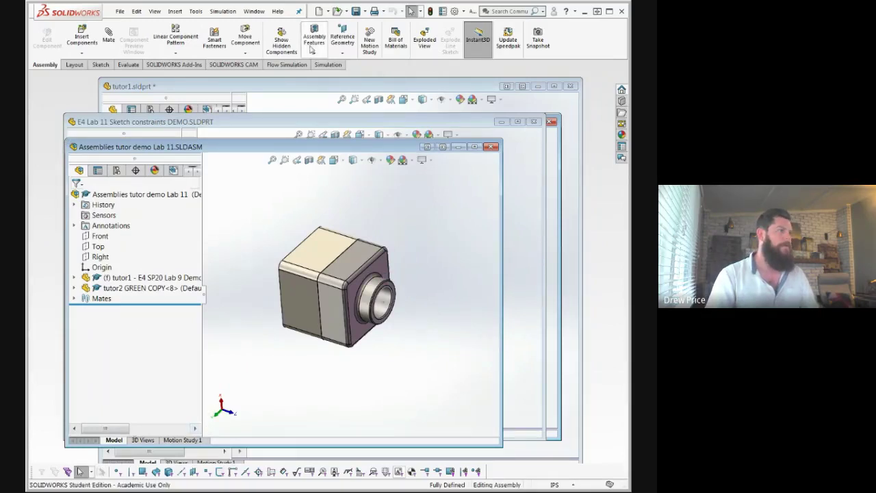
{"action": "left_click", "coordinate": [327, 64]}
{"action": "left_click", "coordinate": [37, 38]}
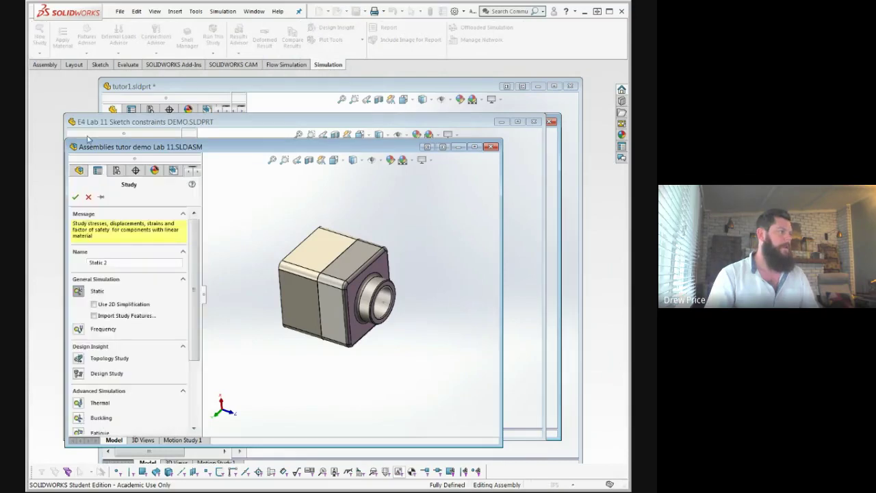
{"action": "left_click", "coordinate": [74, 196]}
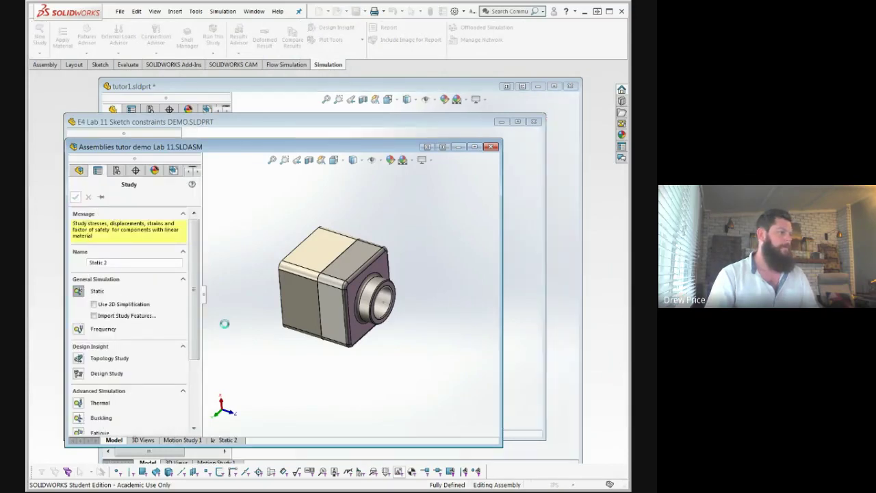
Expand the component contacts under the static study's connections to inspect the global contact.
{"action": "right_click", "coordinate": [107, 278]}
{"action": "left_click", "coordinate": [107, 288]}
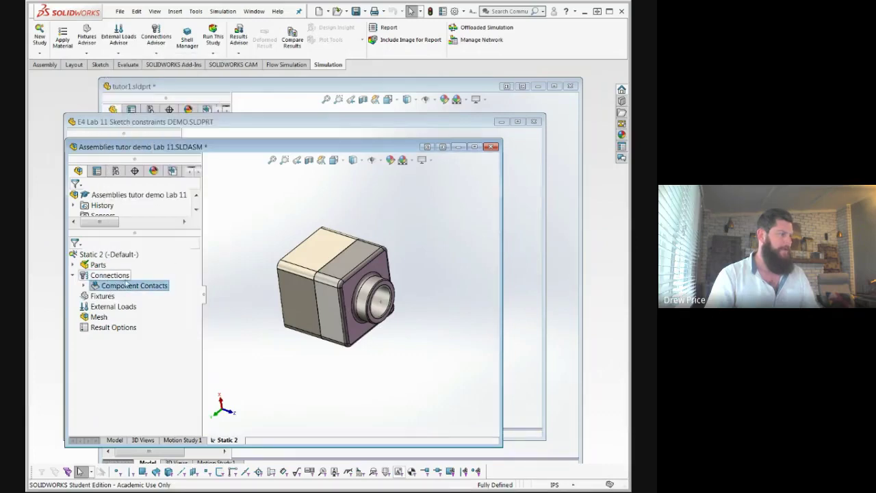
{"action": "left_click", "coordinate": [84, 286]}
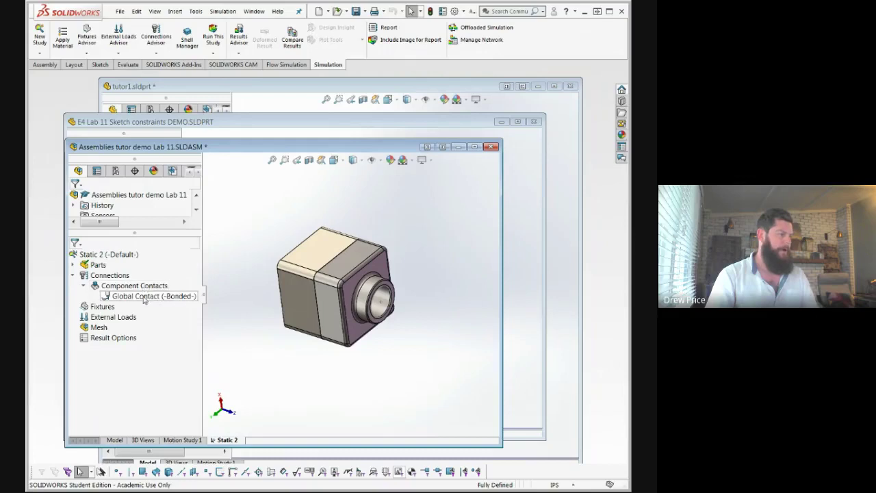
Examine the contact set settings available in the assembly's static study, and leave without creating a contact set.
{"action": "right_click", "coordinate": [104, 278]}
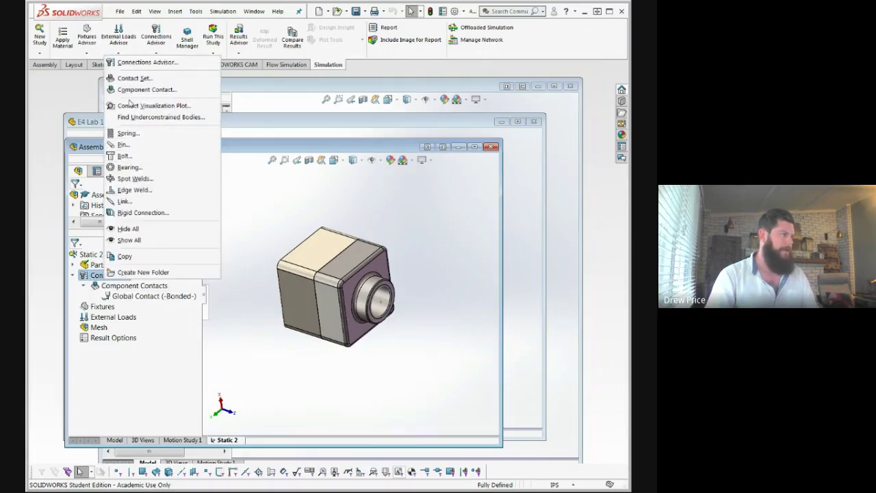
{"action": "left_click", "coordinate": [134, 79]}
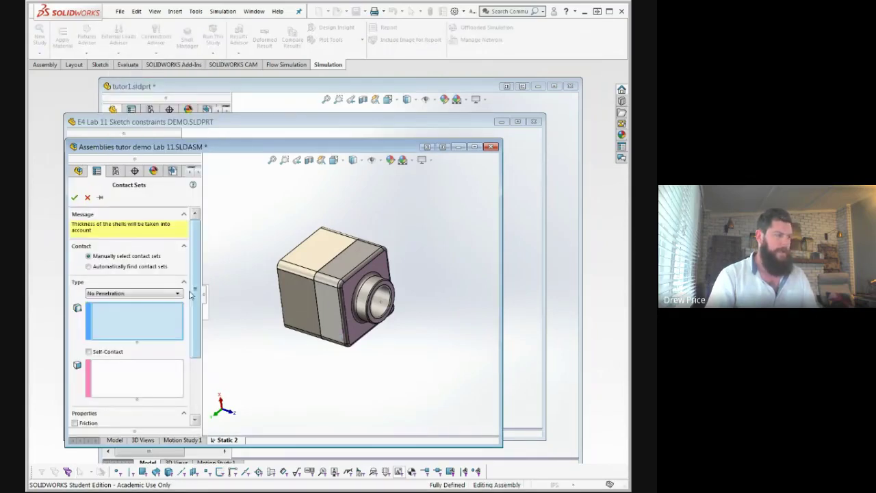
{"action": "left_click", "coordinate": [143, 328]}
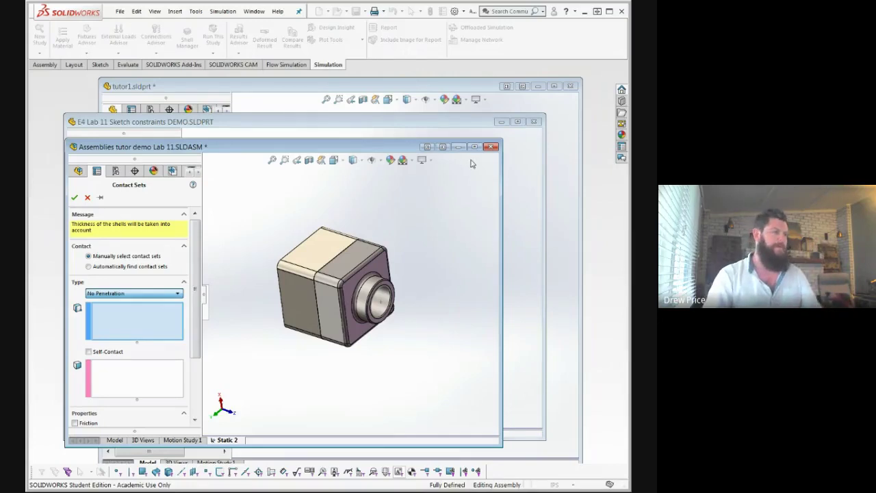
{"action": "left_click", "coordinate": [473, 183]}
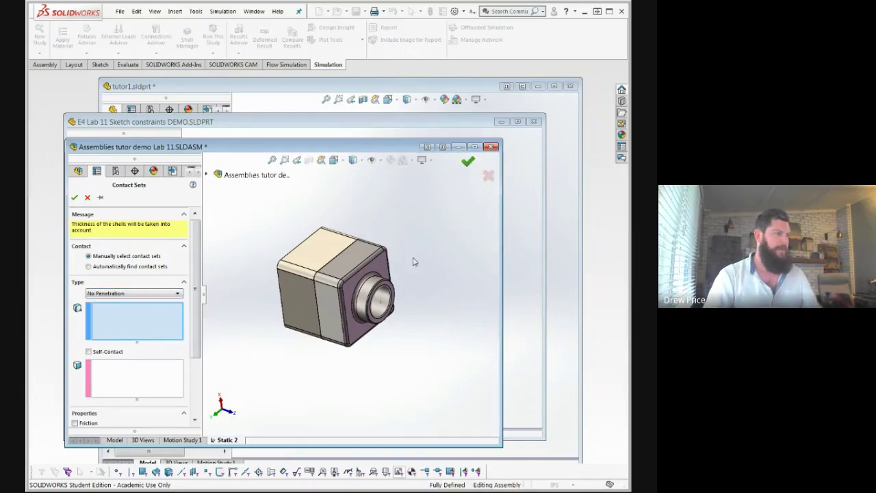
{"action": "left_click", "coordinate": [491, 177]}
Return to the Ready study of the tutor1 part and select the Restraint-1 fixture.
{"action": "left_click", "coordinate": [575, 205]}
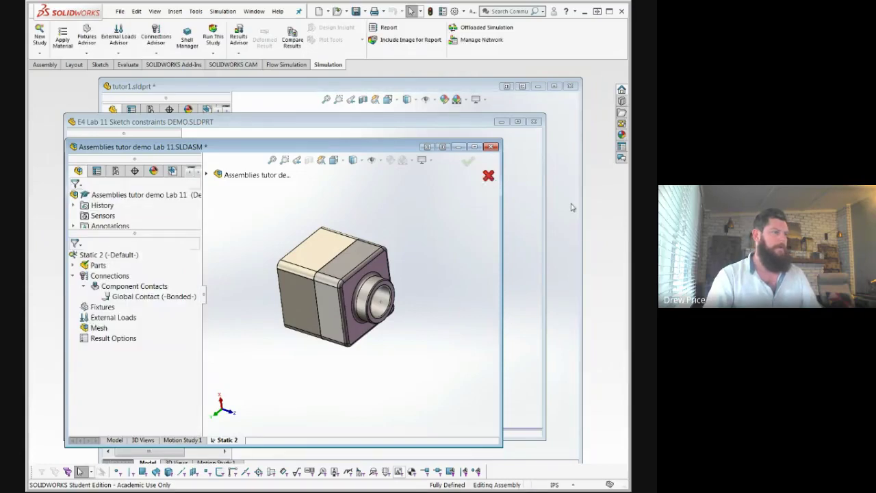
{"action": "left_click", "coordinate": [274, 463]}
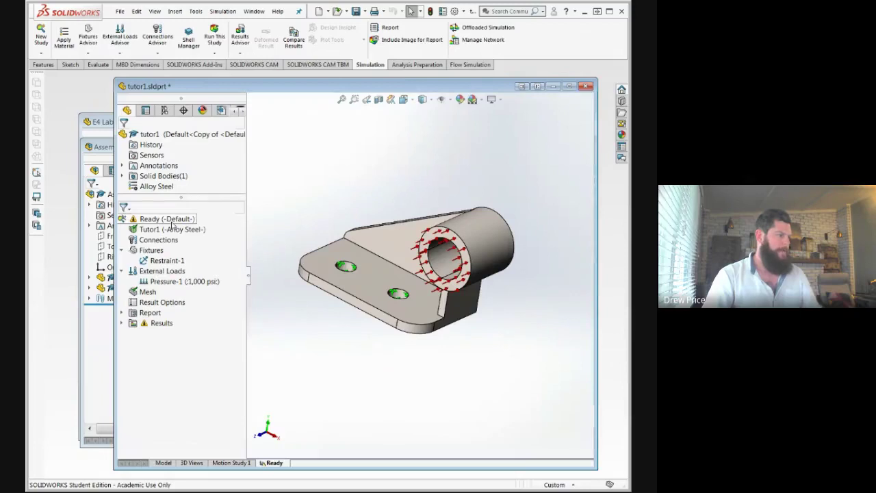
{"action": "left_click", "coordinate": [152, 251]}
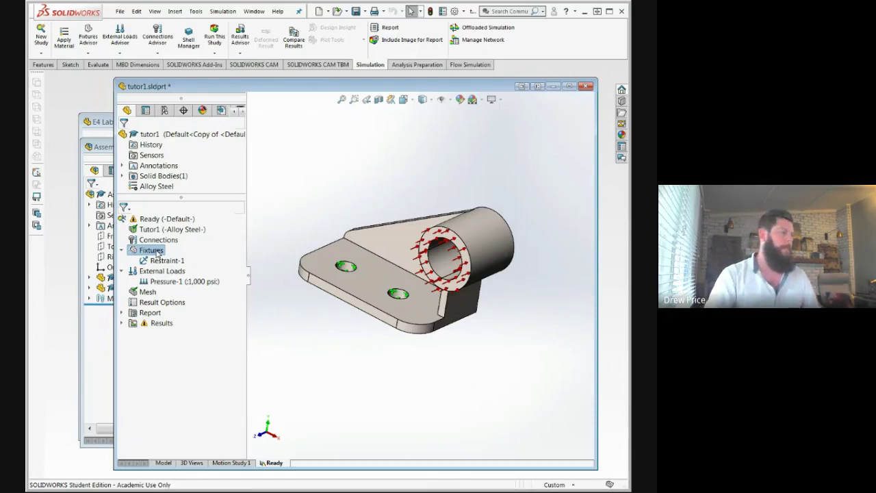
{"action": "right_click", "coordinate": [157, 253]}
{"action": "left_click", "coordinate": [152, 265]}
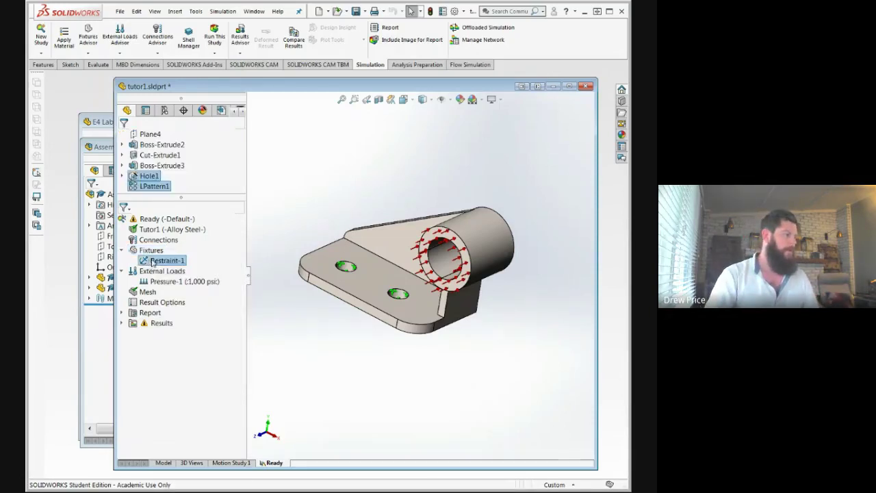
Open the definition of Restraint-1, widen its settings area, review the fixture types and restrained hole faces, and accept it.
{"action": "right_click", "coordinate": [153, 264]}
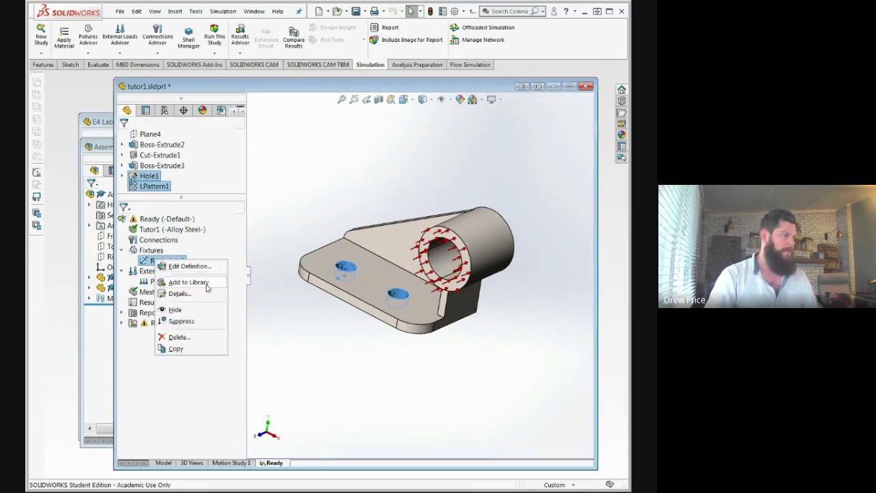
{"action": "left_click", "coordinate": [214, 254]}
{"action": "right_click", "coordinate": [168, 262]}
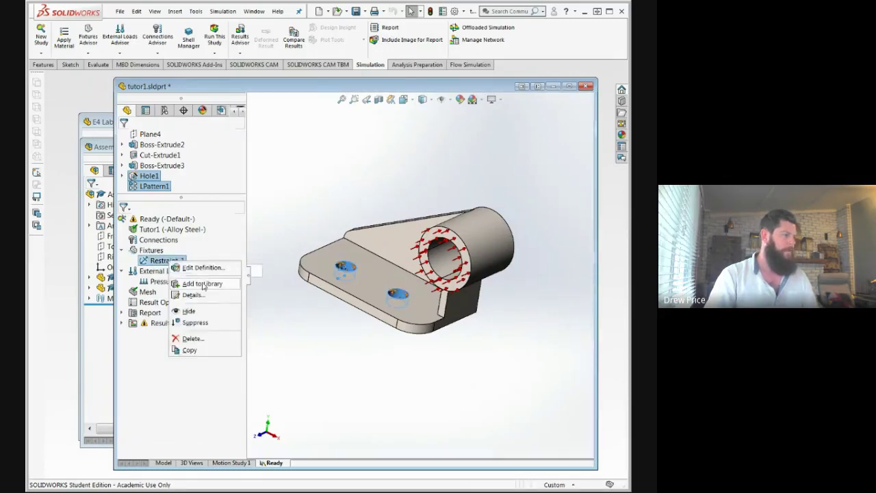
{"action": "left_click", "coordinate": [204, 268]}
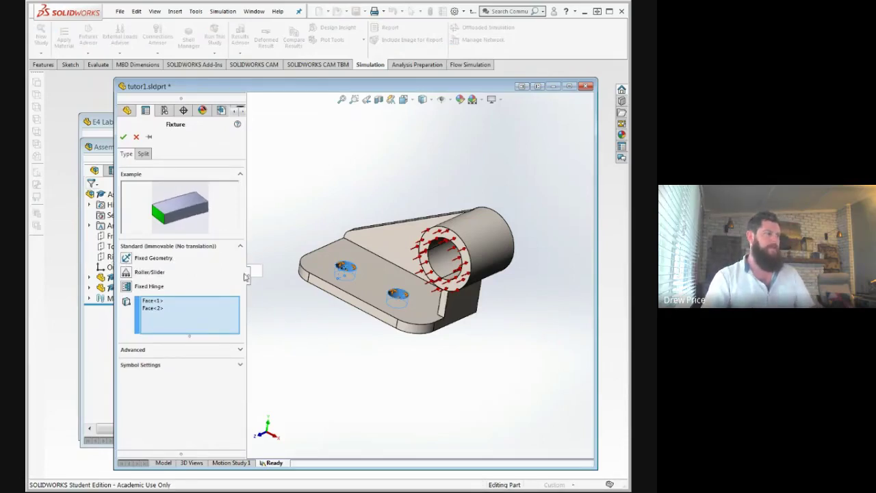
{"action": "left_click_drag", "start_coordinate": [245, 276], "coordinate": [269, 277]}
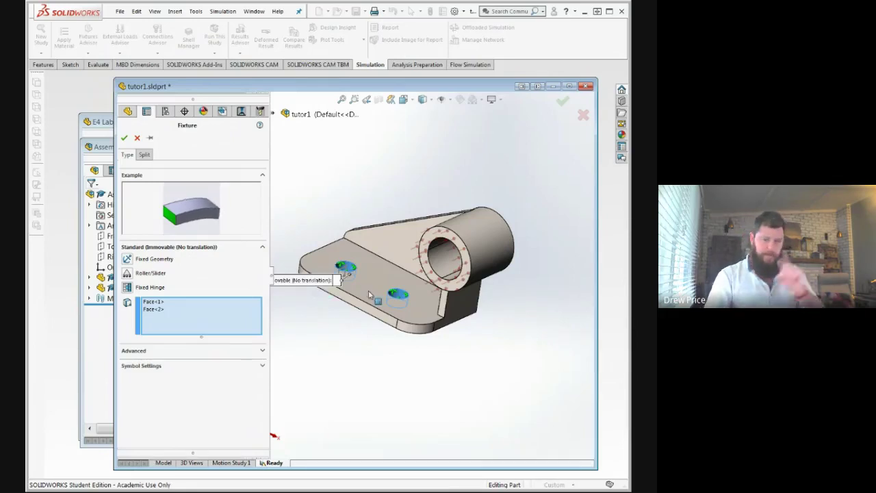
{"action": "left_click", "coordinate": [125, 140]}
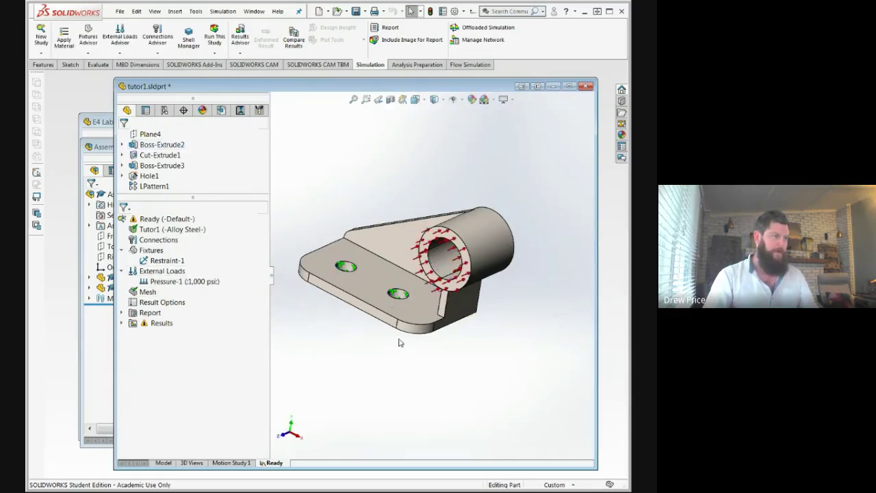
Examine the pressure load on the cylinder's end face and the restrained mounting holes from close up and the side.
{"action": "scroll", "coordinate": [511, 209], "scroll_direction": "down", "scroll_amount": 3}
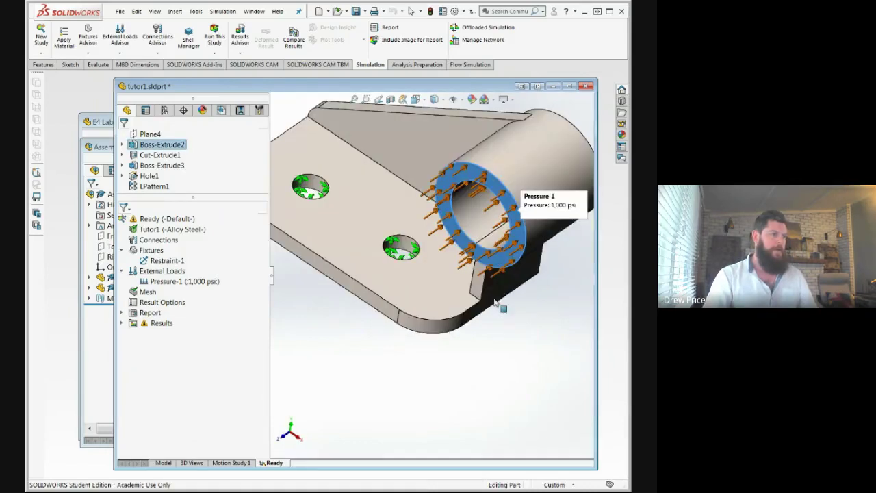
{"action": "scroll", "coordinate": [479, 419], "scroll_direction": "up", "scroll_amount": 2}
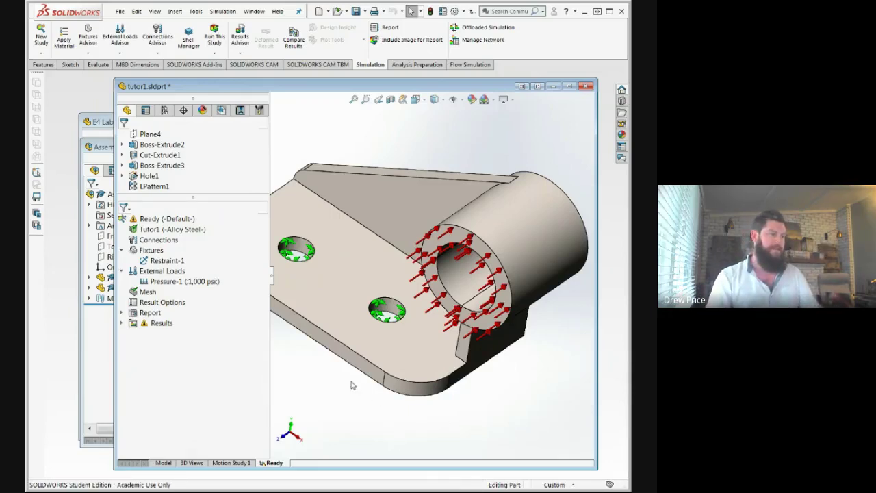
{"action": "middle_click_drag", "start_coordinate": [353, 386], "coordinate": [352, 386]}
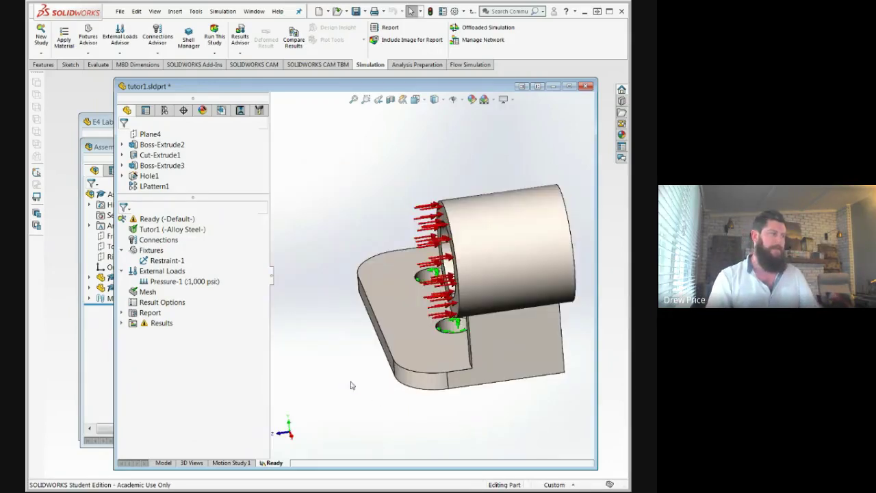
Review the load types available for the study's External Loads without adding one, and view the bracket with its pressure load and holes.
{"action": "right_click", "coordinate": [160, 271]}
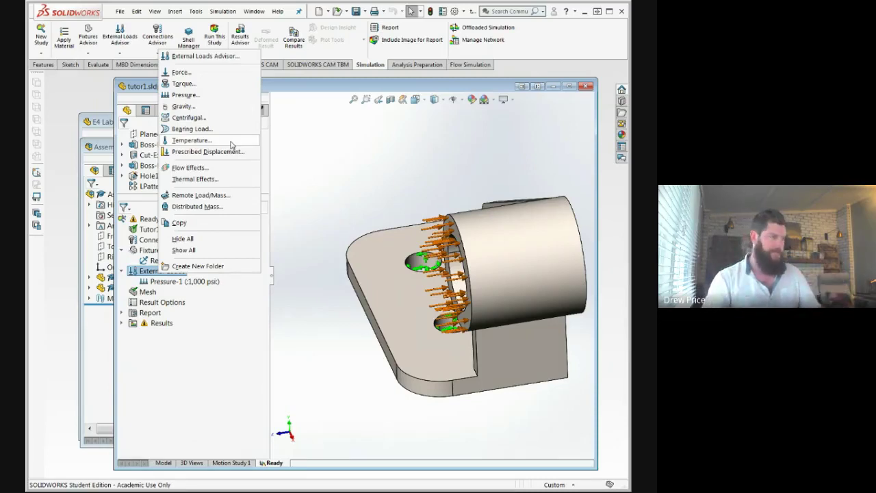
{"action": "left_click", "coordinate": [375, 139]}
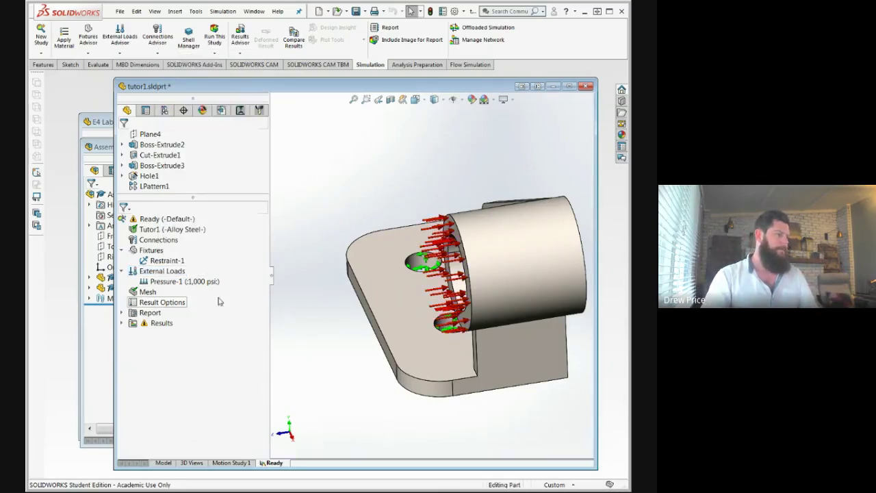
{"action": "middle_click", "coordinate": [325, 234]}
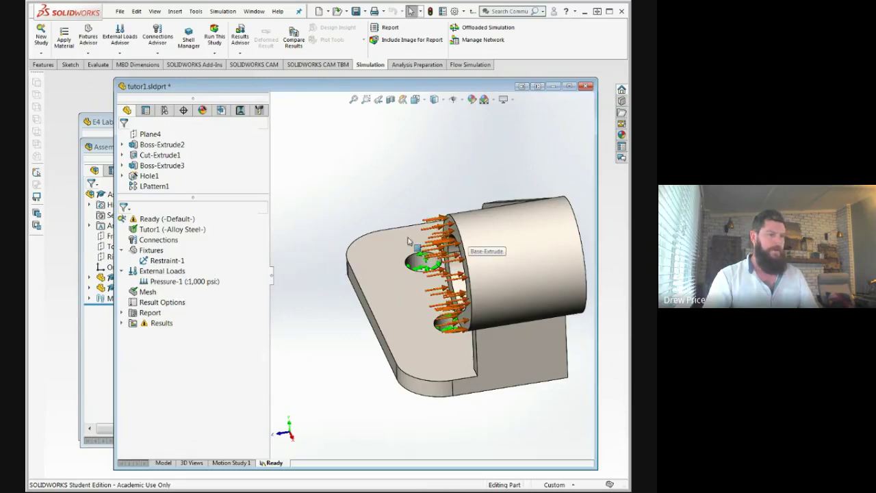
{"action": "middle_click_drag", "start_coordinate": [408, 241], "coordinate": [410, 272]}
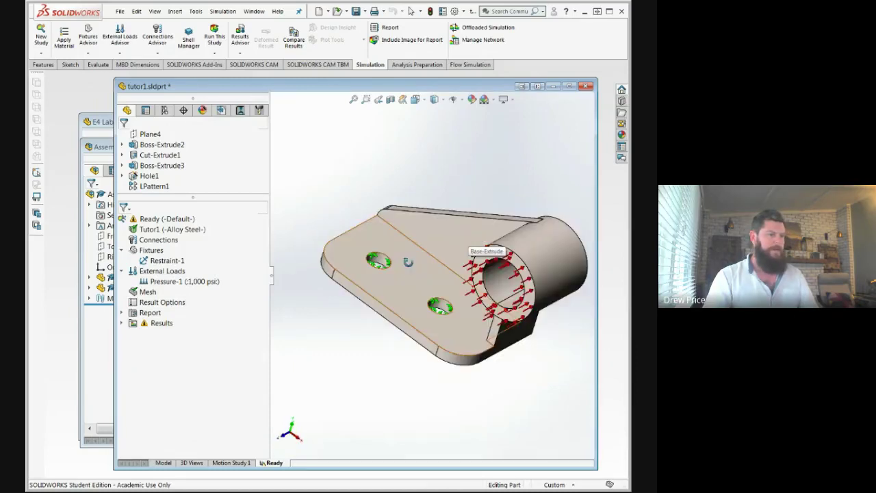
Mesh the bracket at the default mesh density and inspect the resulting elements.
{"action": "left_click", "coordinate": [154, 293]}
{"action": "right_click", "coordinate": [154, 293]}
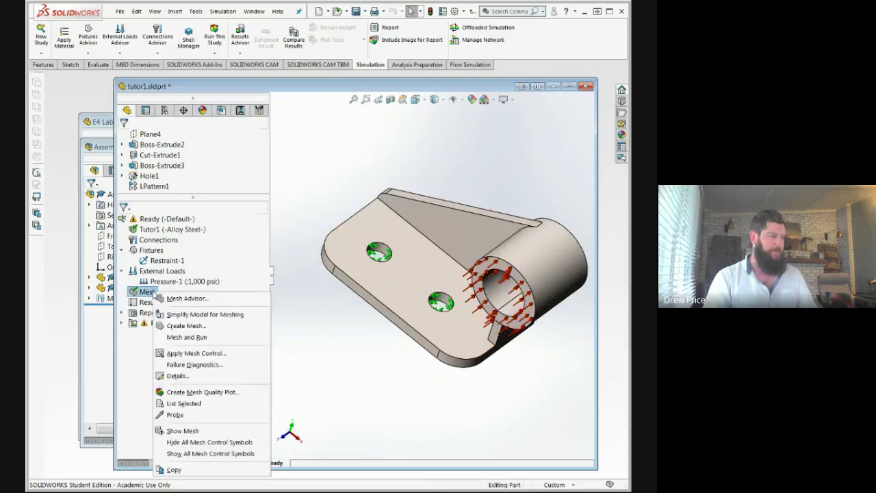
{"action": "left_click", "coordinate": [186, 326]}
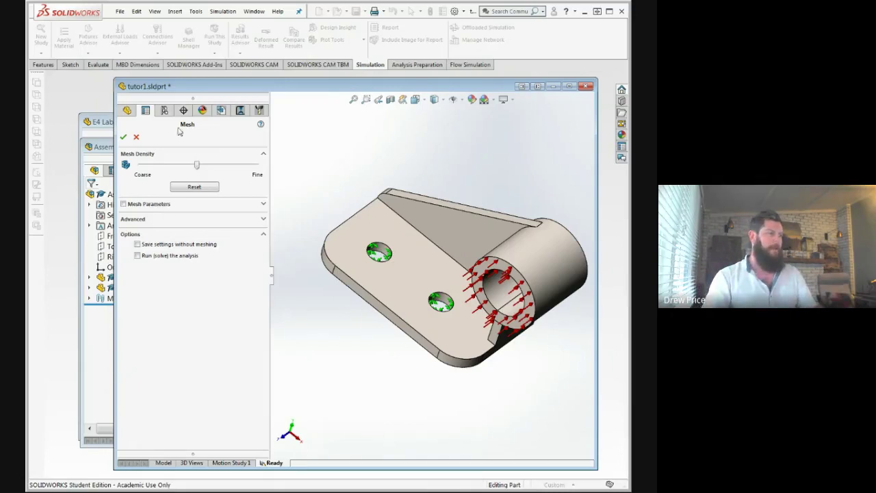
{"action": "left_click", "coordinate": [123, 136]}
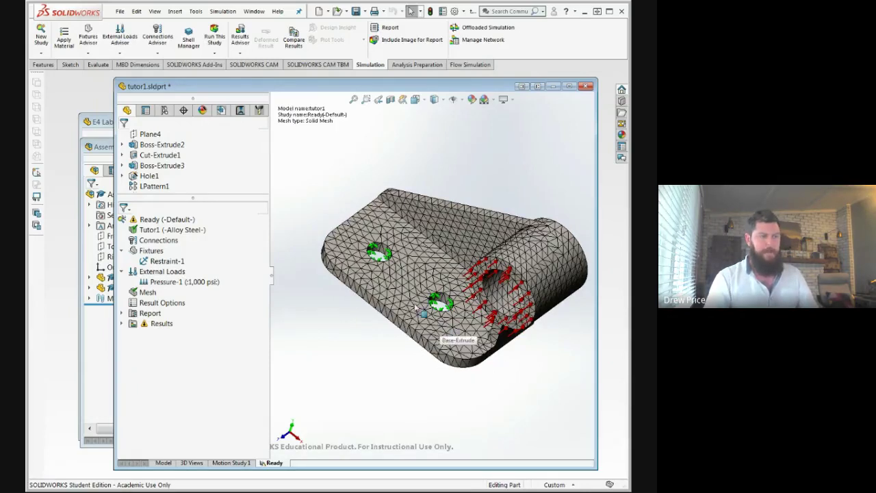
{"action": "middle_click_drag", "start_coordinate": [417, 307], "coordinate": [449, 323]}
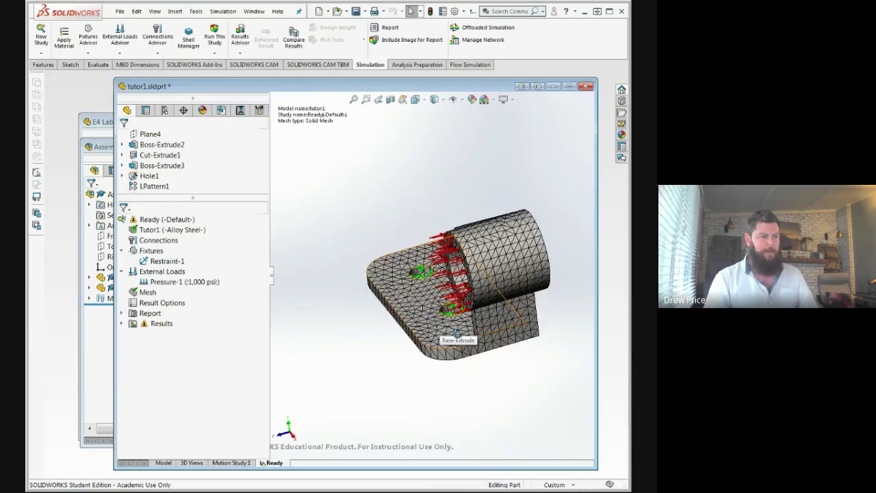
Remesh the bracket with the mesh density near the coarse end, and inspect the larger elements from several sides.
{"action": "right_click", "coordinate": [149, 293]}
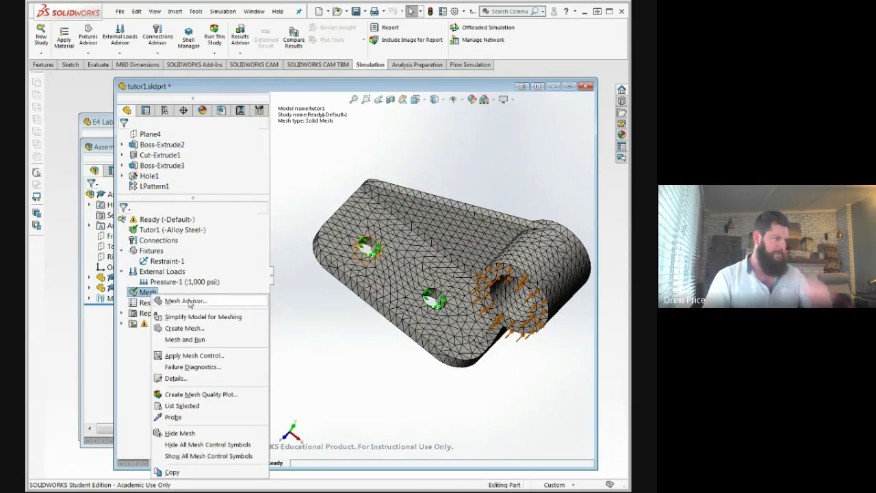
{"action": "left_click", "coordinate": [199, 329]}
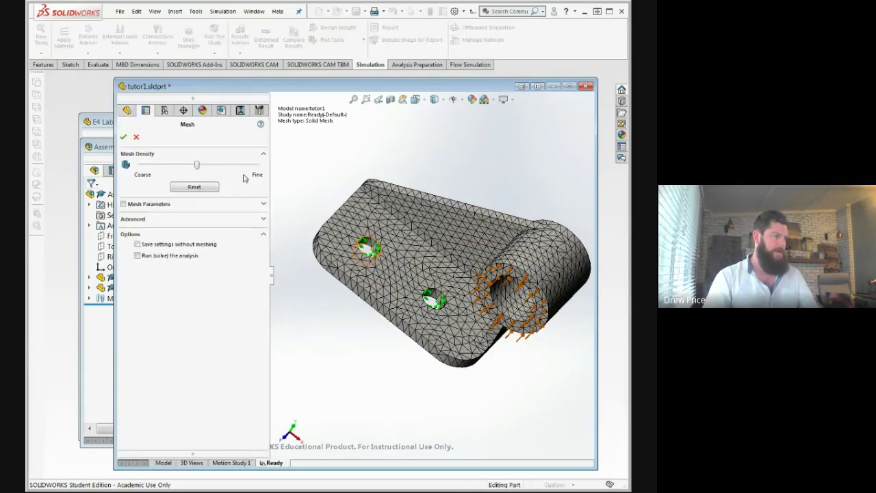
{"action": "left_click_drag", "start_coordinate": [197, 166], "coordinate": [235, 185]}
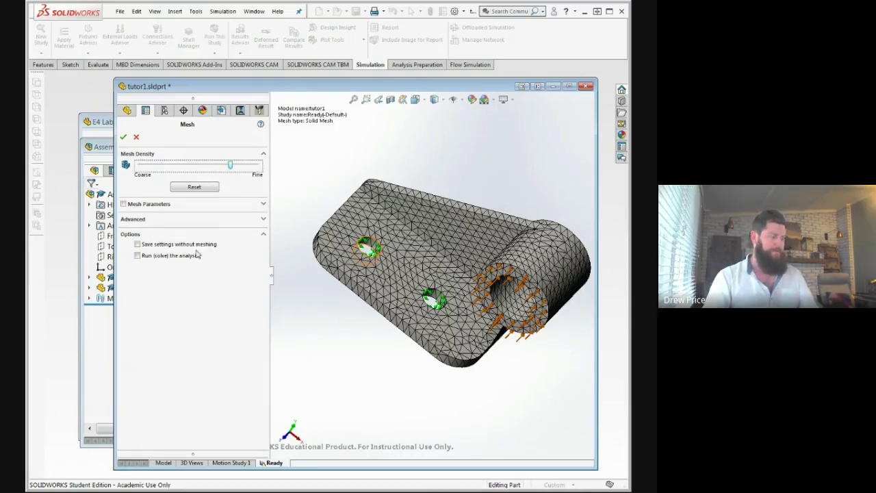
{"action": "left_click_drag", "start_coordinate": [231, 172], "coordinate": [192, 181]}
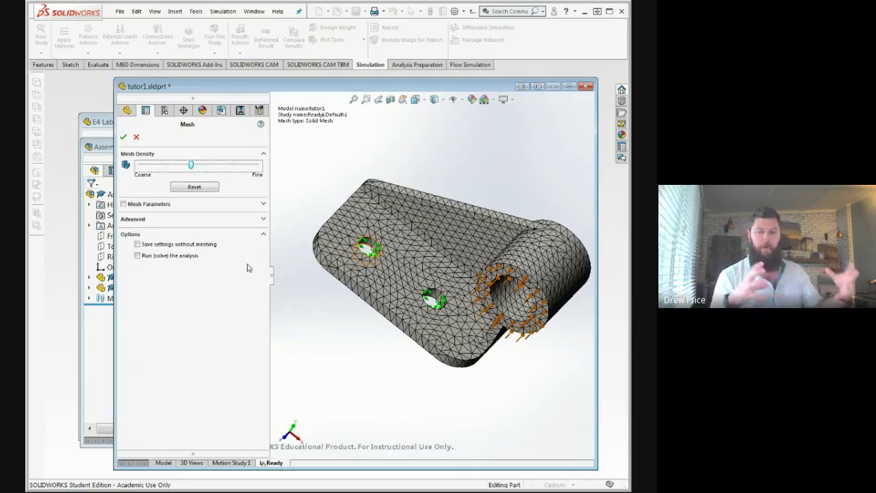
{"action": "left_click_drag", "start_coordinate": [193, 167], "coordinate": [151, 165]}
{"action": "left_click", "coordinate": [132, 137]}
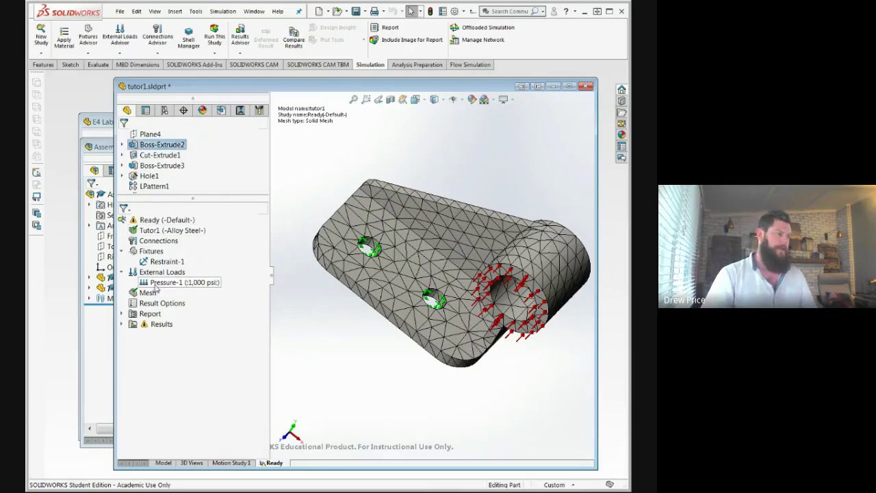
{"action": "middle_click_drag", "start_coordinate": [421, 284], "coordinate": [437, 234]}
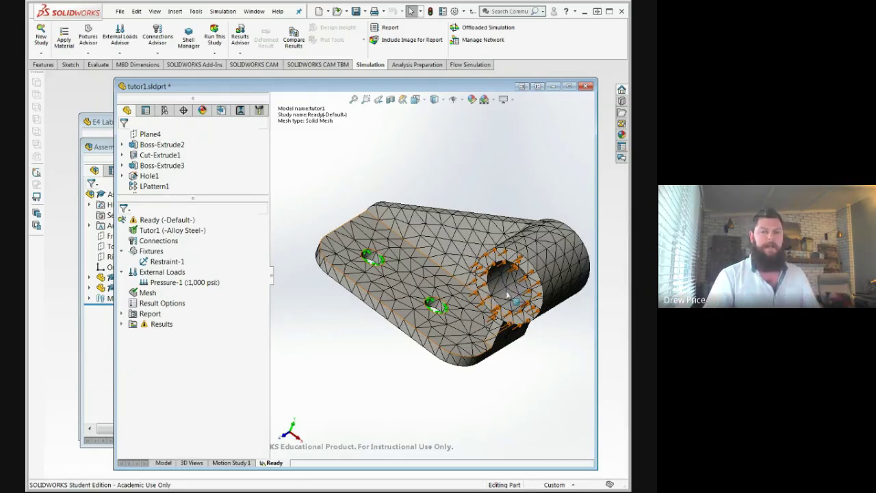
{"action": "middle_click_drag", "start_coordinate": [431, 295], "coordinate": [450, 275]}
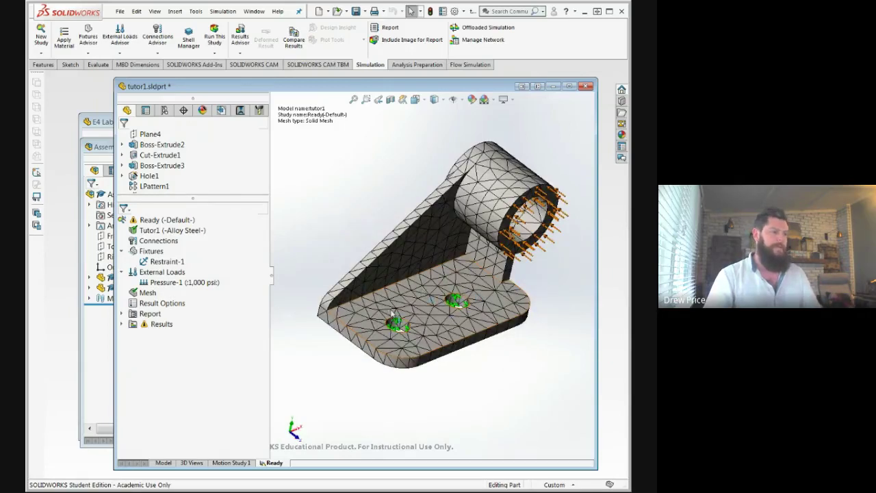
{"action": "middle_click_drag", "start_coordinate": [392, 314], "coordinate": [411, 309]}
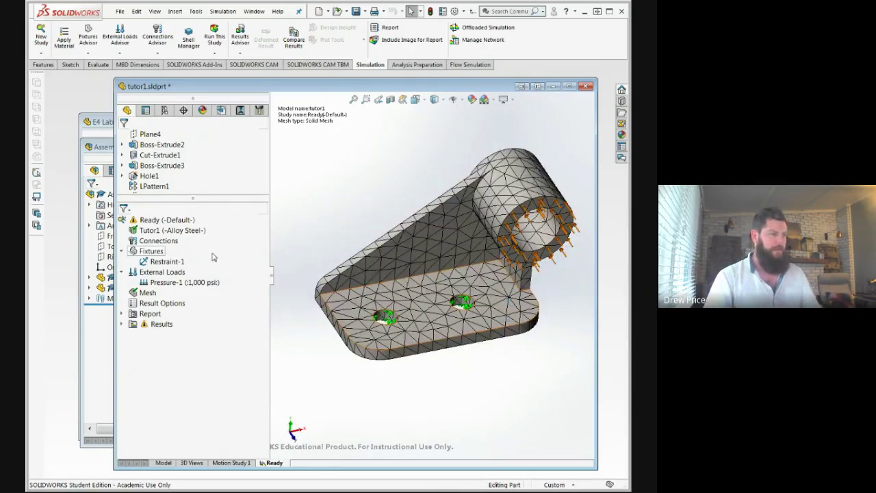
Remesh the bracket with the mesh density almost at the fine end and inspect the small elements.
{"action": "right_click", "coordinate": [147, 292]}
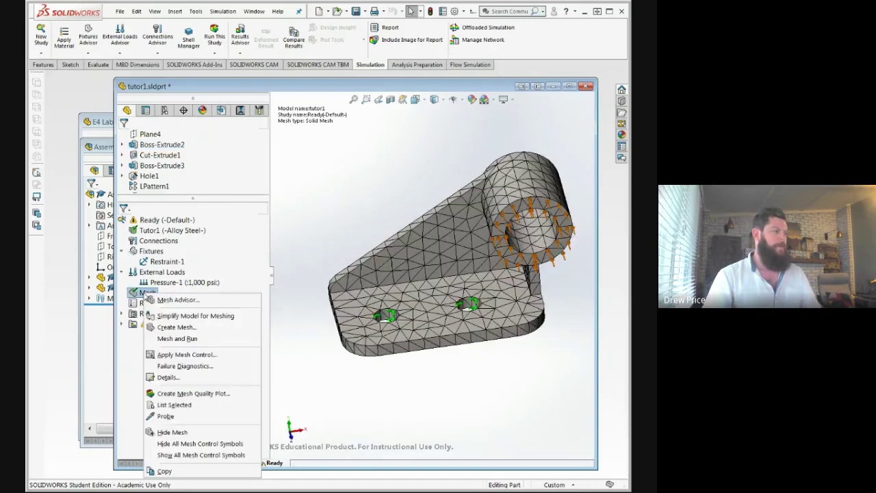
{"action": "left_click", "coordinate": [208, 328]}
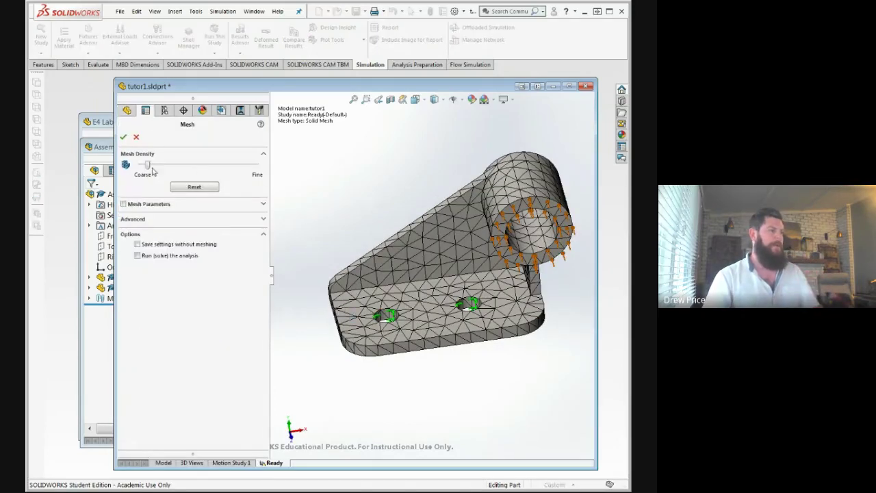
{"action": "left_click_drag", "start_coordinate": [149, 167], "coordinate": [254, 167]}
{"action": "left_click", "coordinate": [124, 137]}
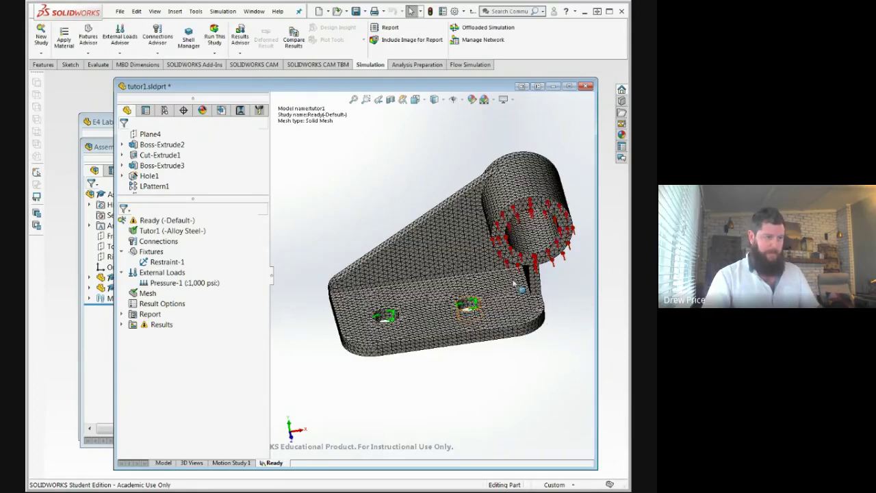
{"action": "middle_click_drag", "start_coordinate": [490, 342], "coordinate": [476, 352]}
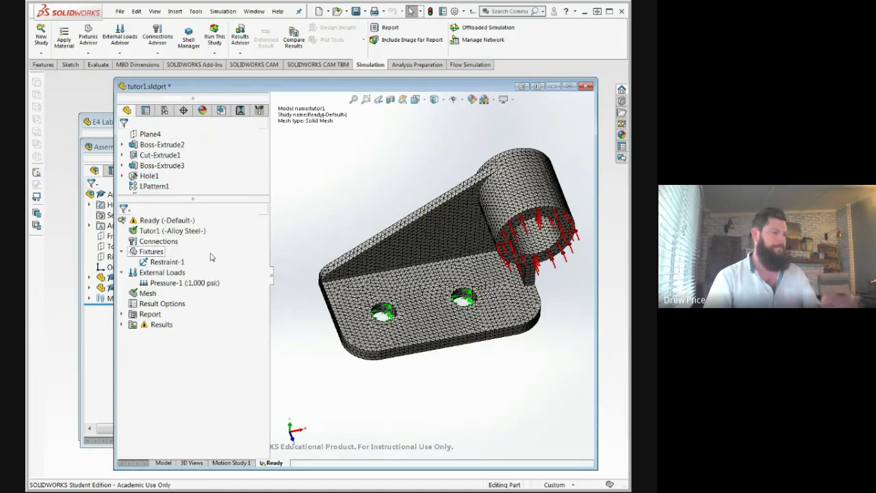
Remesh the bracket at a moderately coarse density, between the coarse end and the middle of the range.
{"action": "right_click", "coordinate": [147, 293]}
{"action": "left_click", "coordinate": [189, 330]}
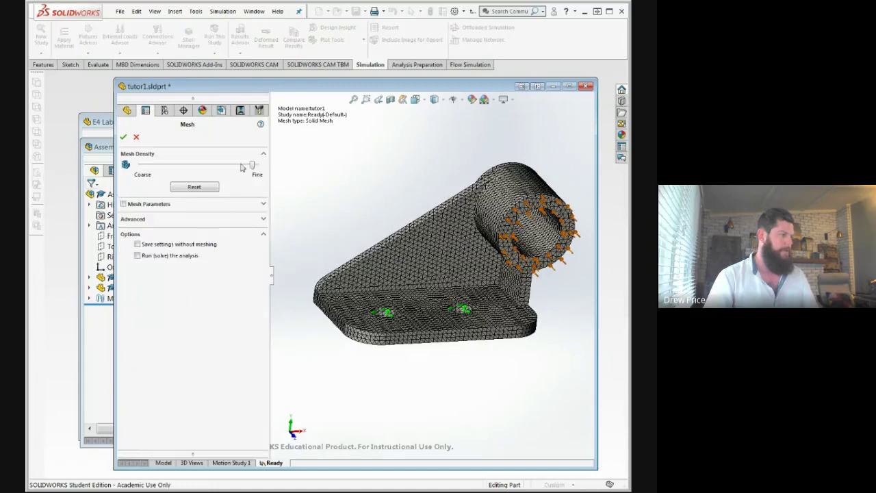
{"action": "left_click_drag", "start_coordinate": [253, 167], "coordinate": [172, 169]}
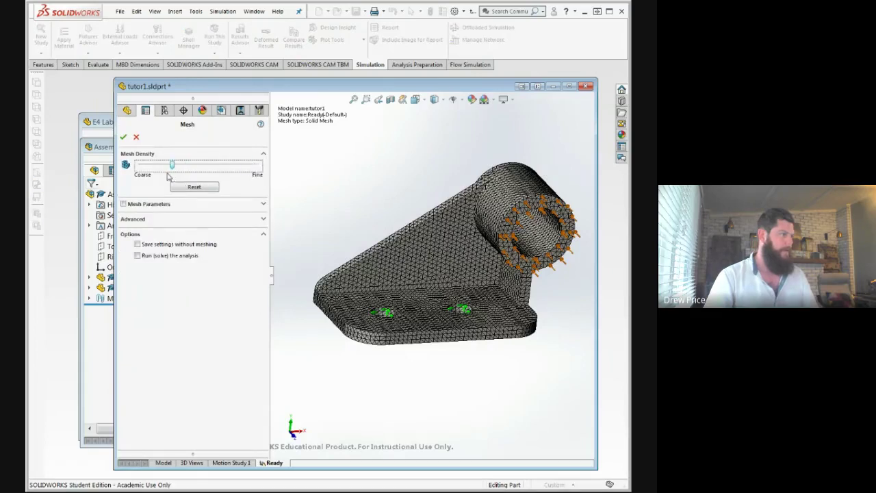
{"action": "left_click", "coordinate": [123, 137]}
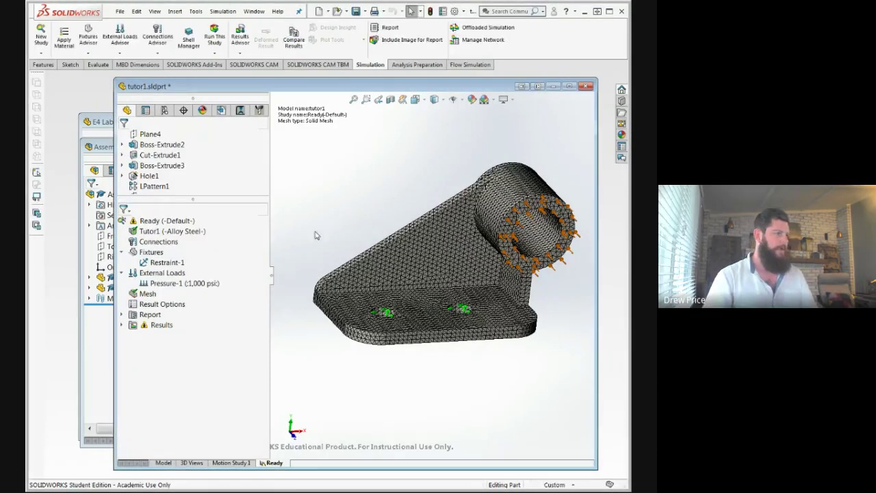
Check the available result plot types without defining one, and run the Ready static study.
{"action": "right_click", "coordinate": [157, 326]}
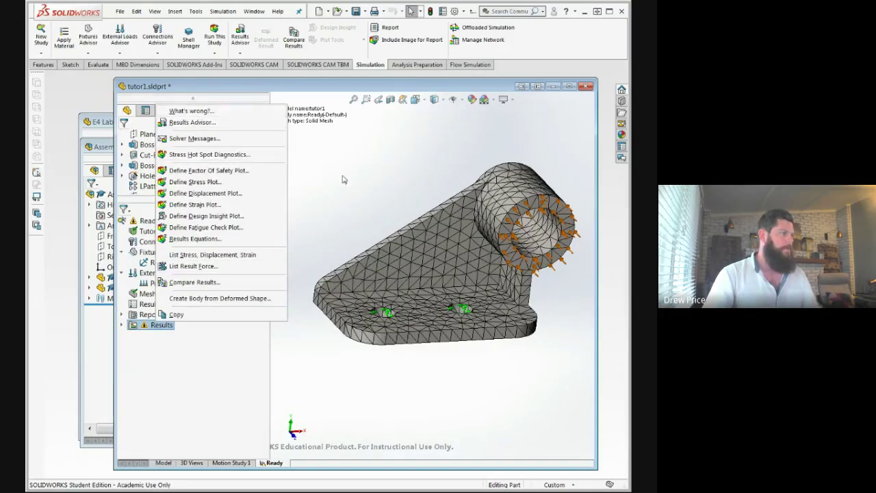
{"action": "key", "text": "Escape"}
{"action": "left_click", "coordinate": [215, 53]}
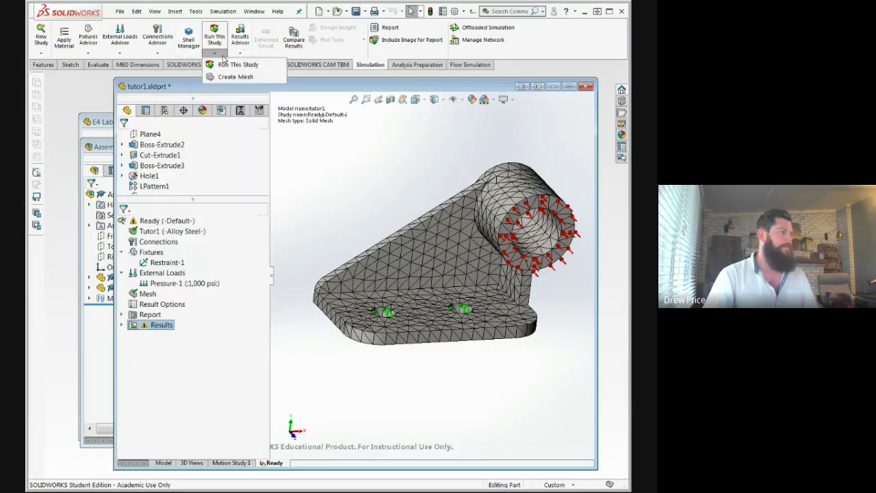
{"action": "left_click", "coordinate": [237, 66]}
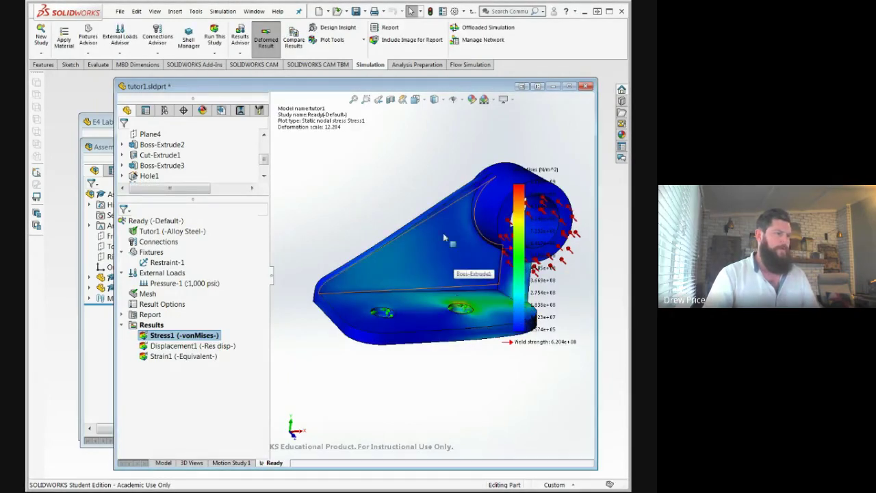
Widen the tutor1 window so the stress legend clears the bracket, and examine the von Mises stress around the mounting holes.
{"action": "middle_click_drag", "start_coordinate": [444, 238], "coordinate": [401, 240]}
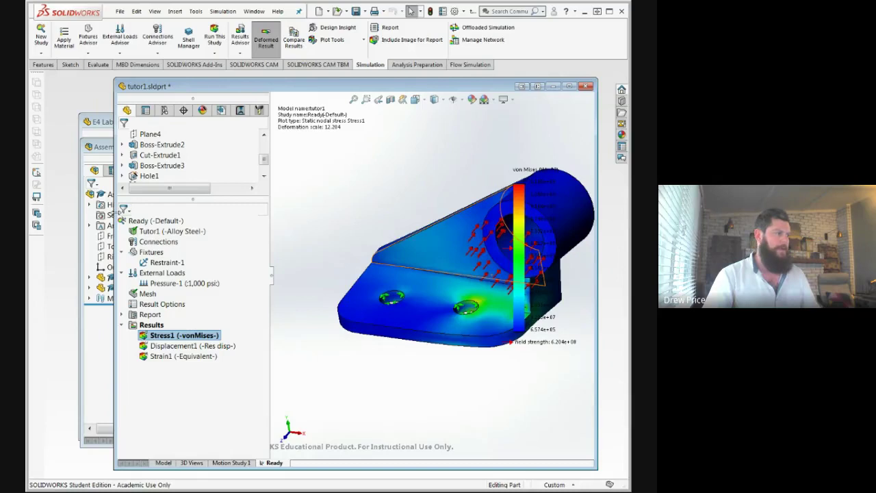
{"action": "left_click_drag", "start_coordinate": [115, 212], "coordinate": [87, 214]}
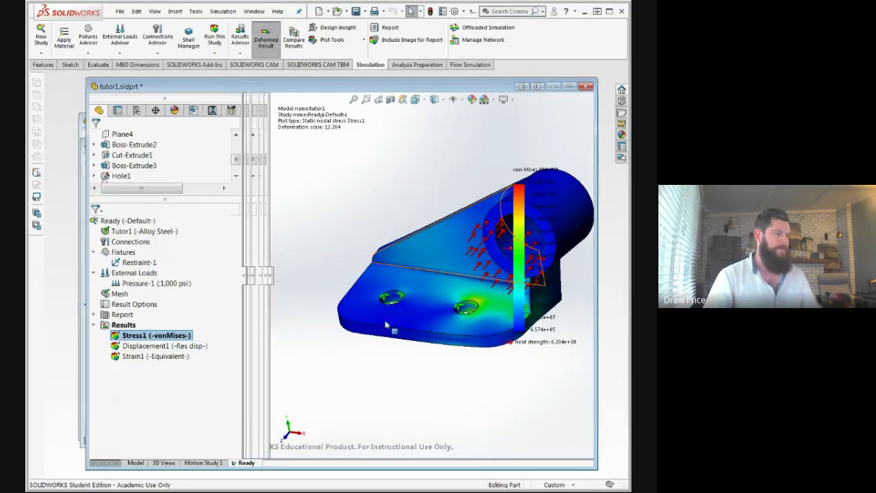
{"action": "middle_click_drag", "start_coordinate": [391, 302], "coordinate": [369, 291]}
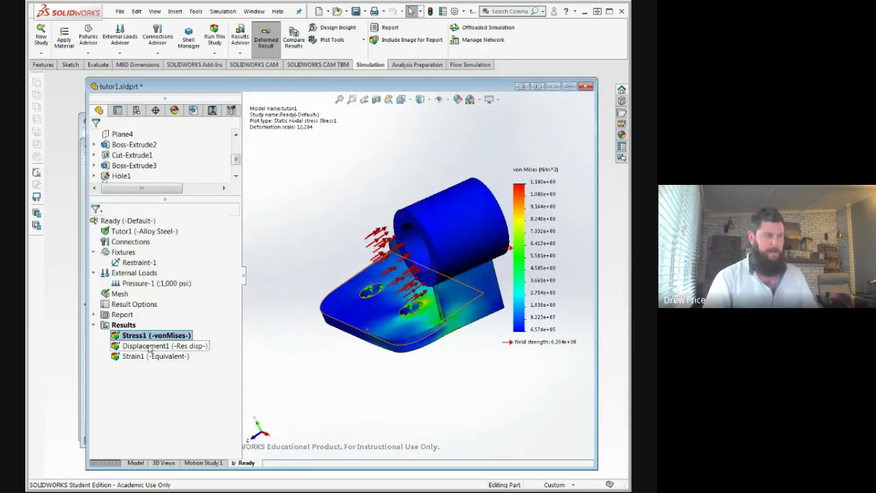
{"action": "middle_click_drag", "start_coordinate": [402, 318], "coordinate": [381, 313], "text": "ctrl"}
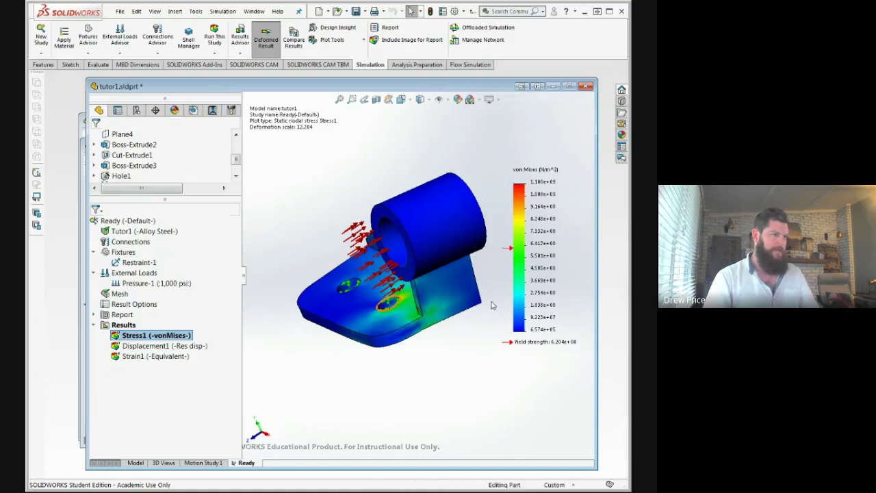
{"action": "middle_click_drag", "start_coordinate": [387, 339], "coordinate": [389, 327]}
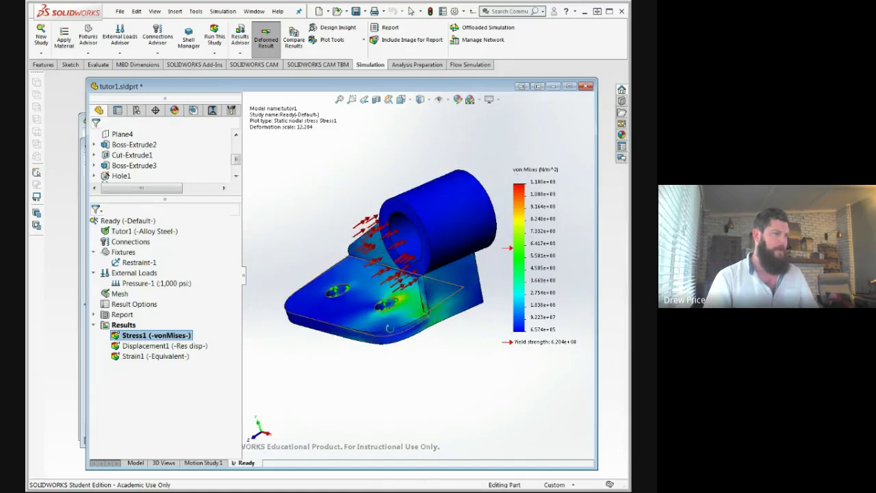
Animate the Stress1 von Mises plot, watch the bracket deform from the side, and close the animation.
{"action": "right_click", "coordinate": [147, 341]}
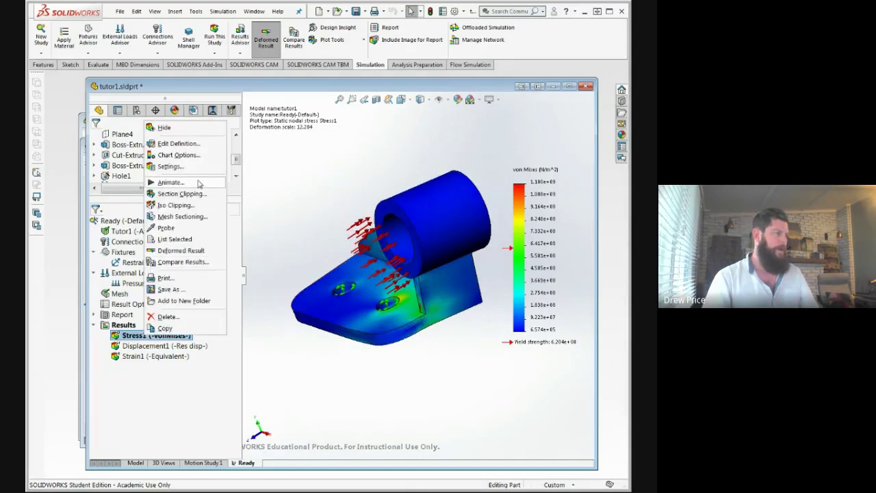
{"action": "left_click", "coordinate": [172, 182]}
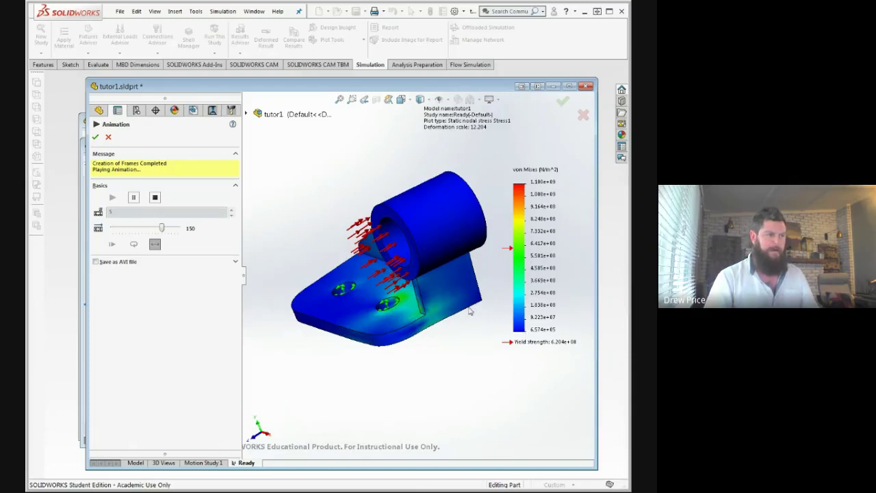
{"action": "middle_click_drag", "start_coordinate": [395, 316], "coordinate": [417, 311]}
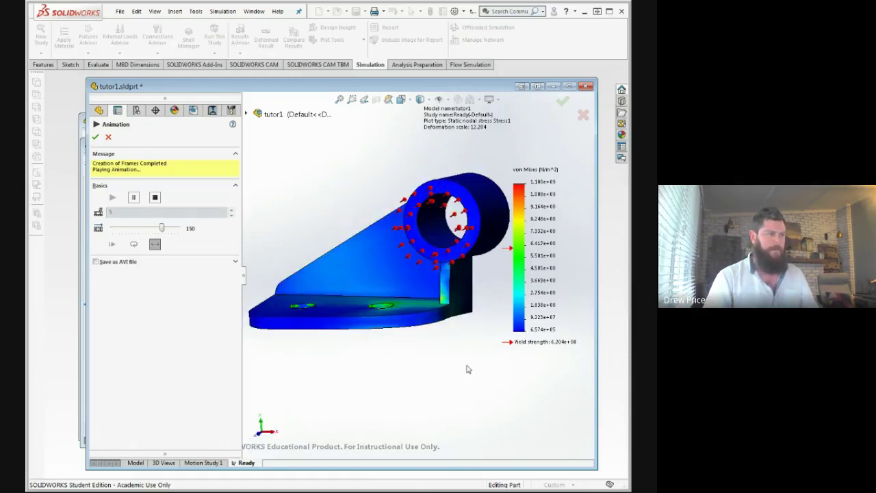
{"action": "left_click", "coordinate": [109, 137]}
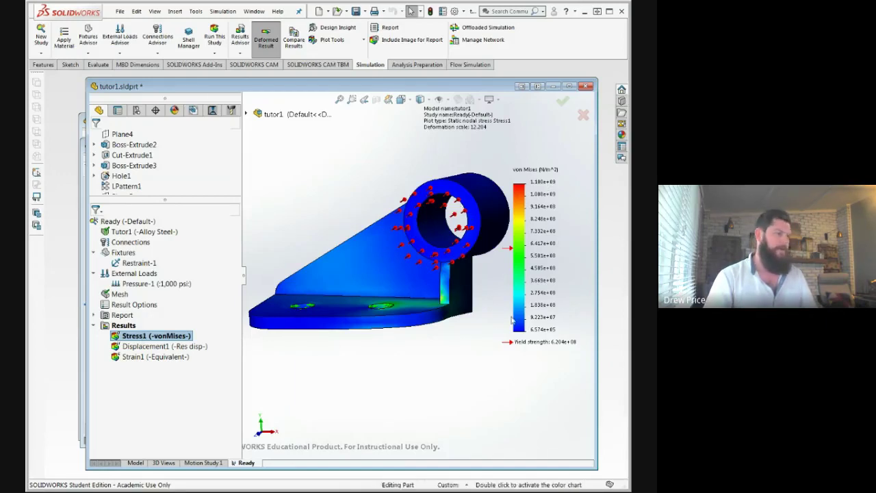
Show the Displacement1 resultant displacement plot and inspect the displacement colours on the bracket and its cylinder.
{"action": "right_click", "coordinate": [164, 336]}
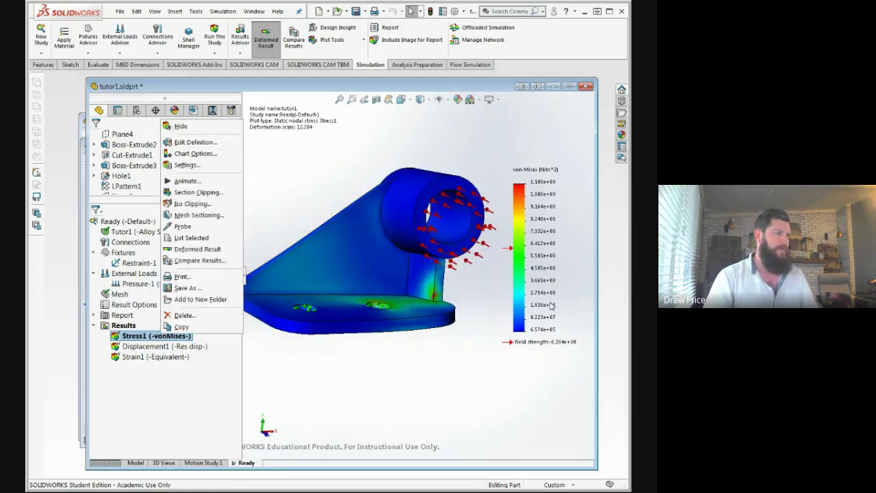
{"action": "left_click", "coordinate": [461, 424]}
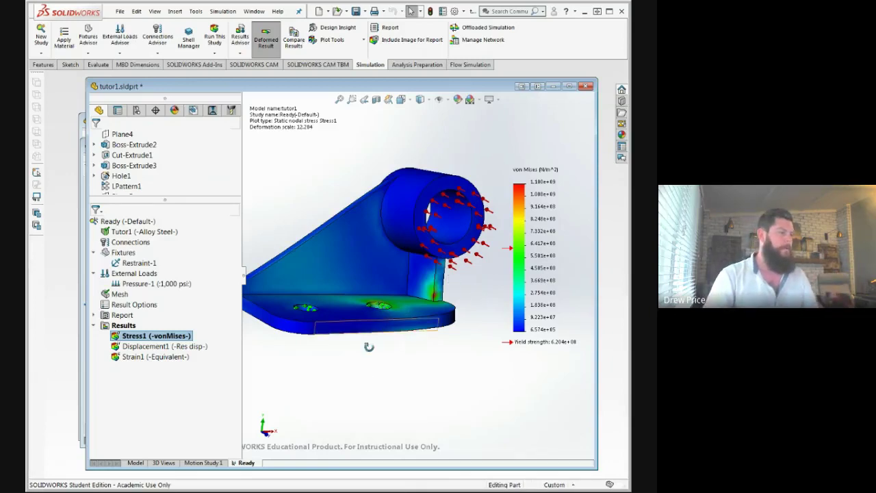
{"action": "left_click", "coordinate": [139, 335]}
{"action": "right_click", "coordinate": [142, 349]}
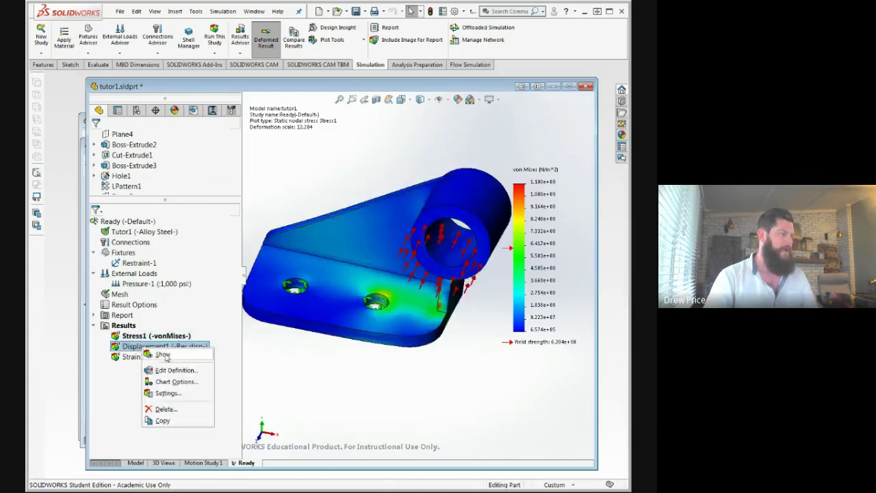
{"action": "left_click", "coordinate": [162, 355]}
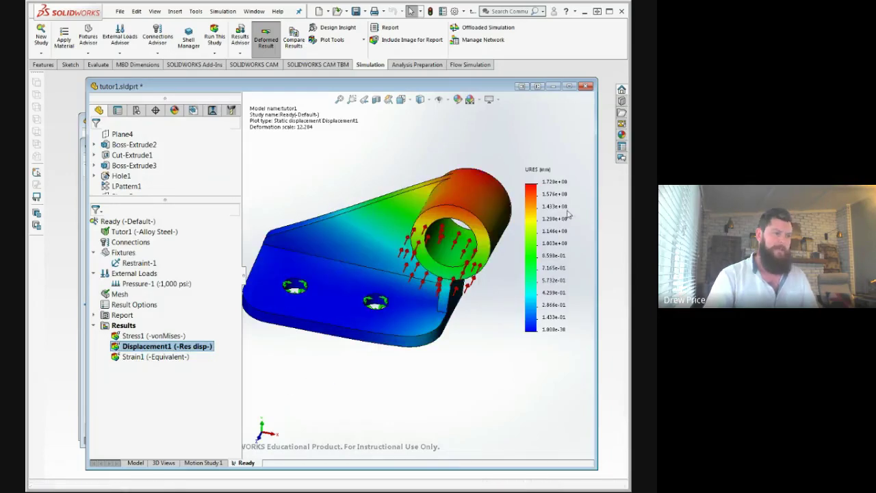
{"action": "middle_click_drag", "start_coordinate": [467, 281], "coordinate": [483, 276]}
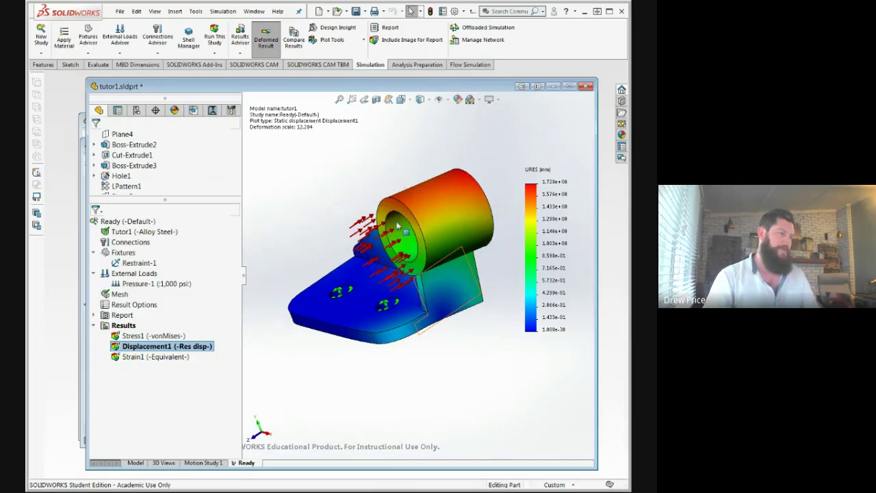
Animate the Displacement1 plot at the automatic deformation scale, watch the cylinder move, and close the animation.
{"action": "right_click", "coordinate": [146, 348]}
{"action": "left_click", "coordinate": [171, 193]}
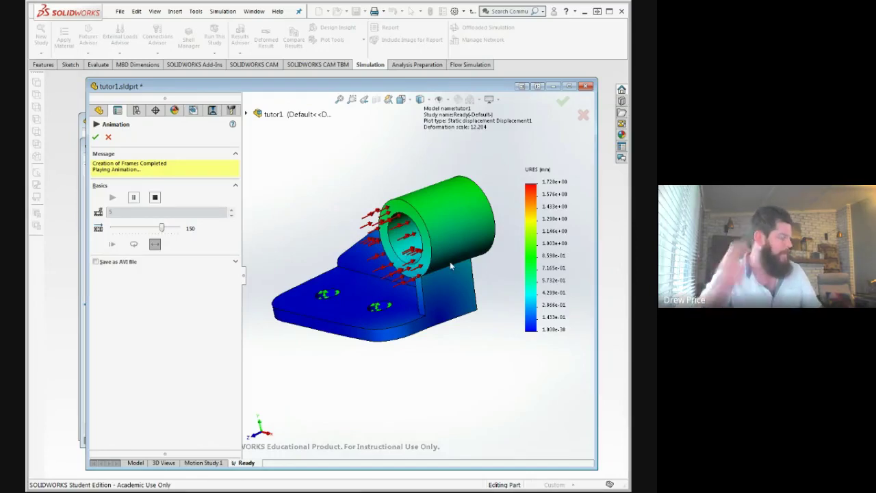
{"action": "left_click", "coordinate": [562, 103]}
Set the Displacement1 plot's deformed shape to true scale.
{"action": "right_click", "coordinate": [148, 346]}
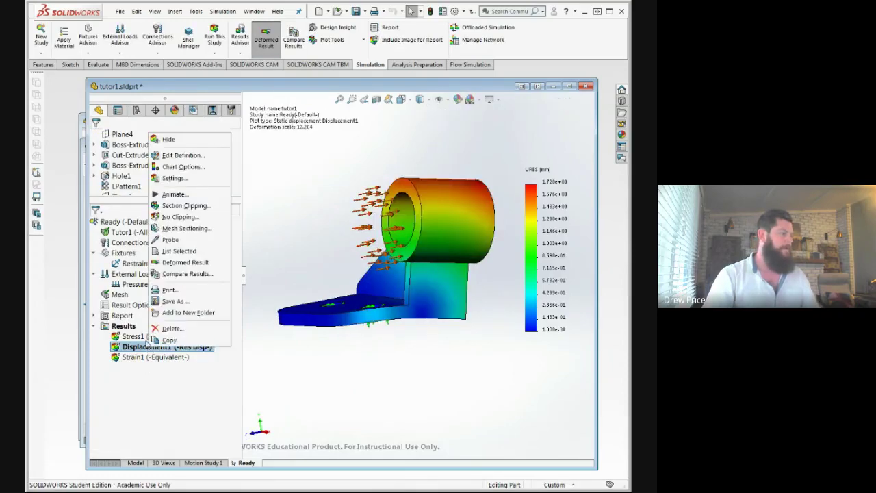
{"action": "left_click", "coordinate": [183, 156]}
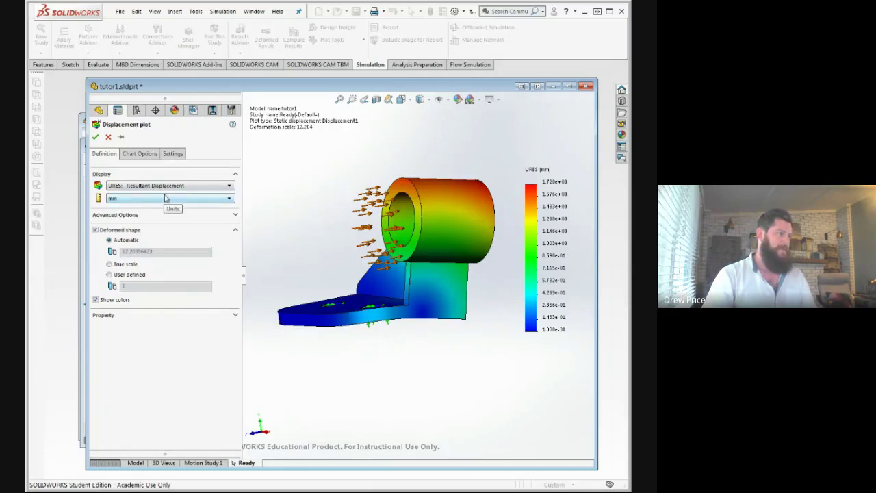
{"action": "left_click", "coordinate": [124, 265]}
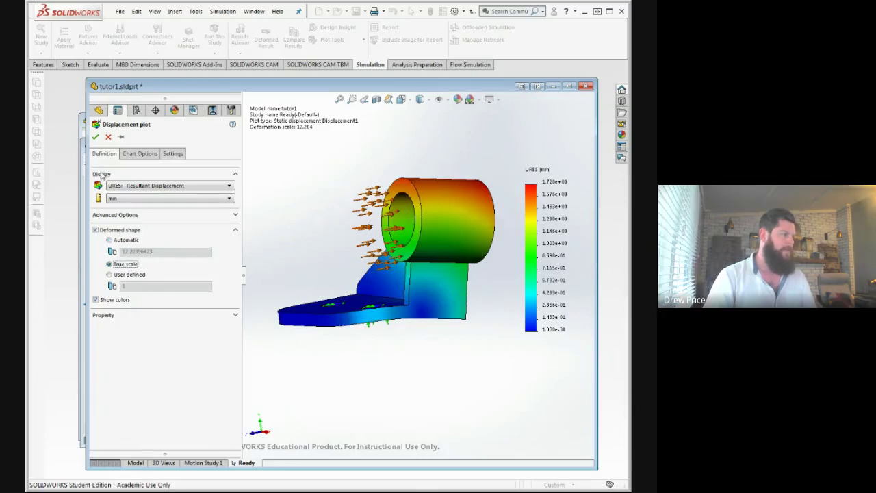
{"action": "left_click", "coordinate": [95, 137]}
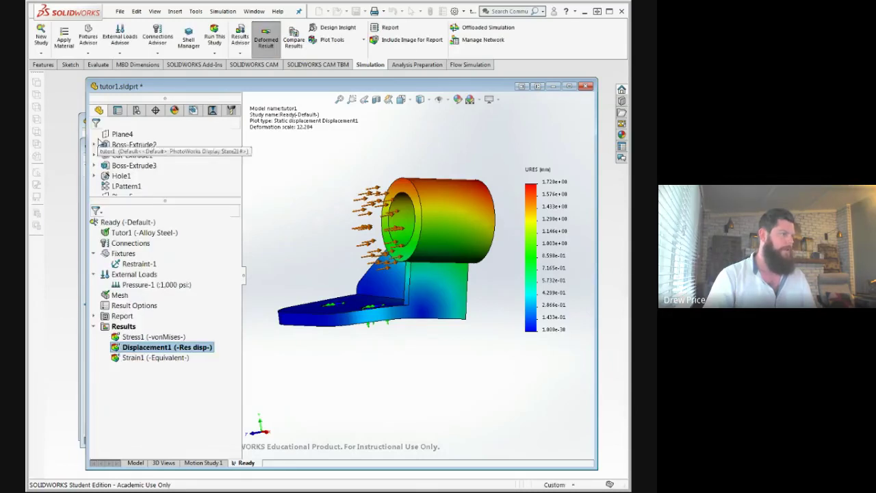
Animate the Displacement1 plot at true scale, watch the bracket from the side and from the rib side, and close the animation.
{"action": "right_click", "coordinate": [135, 350]}
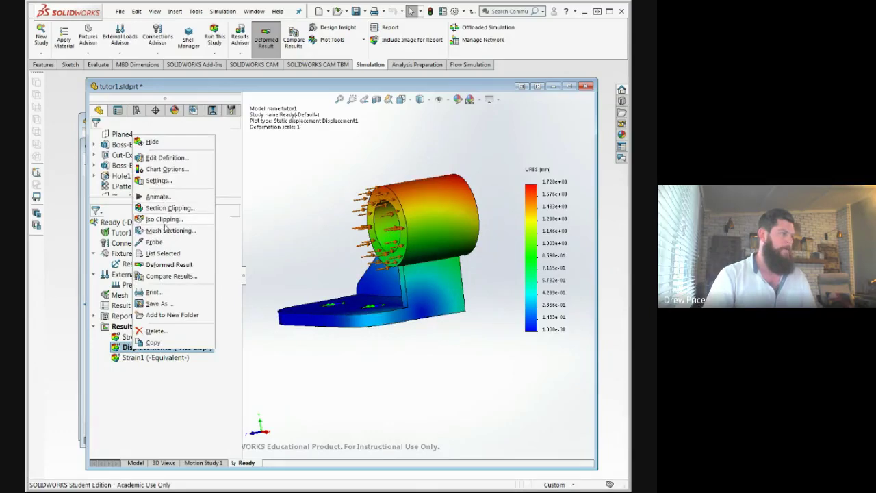
{"action": "left_click", "coordinate": [158, 197]}
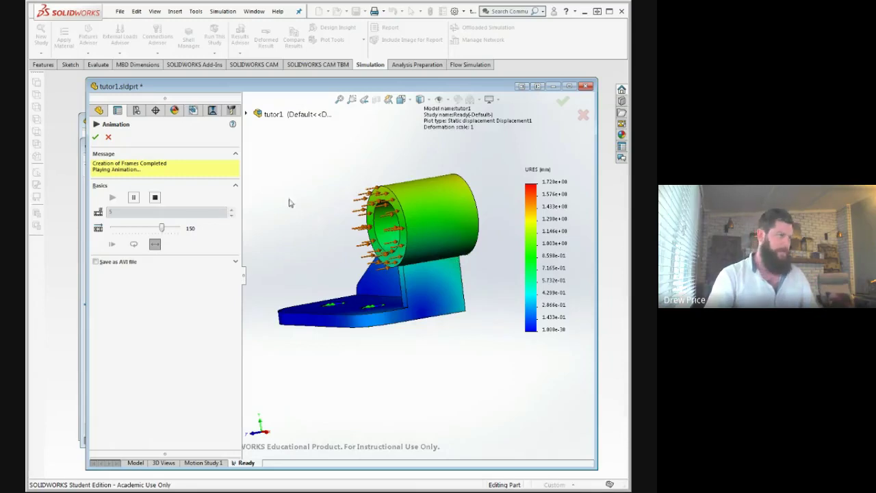
{"action": "middle_click_drag", "start_coordinate": [506, 230], "coordinate": [408, 265]}
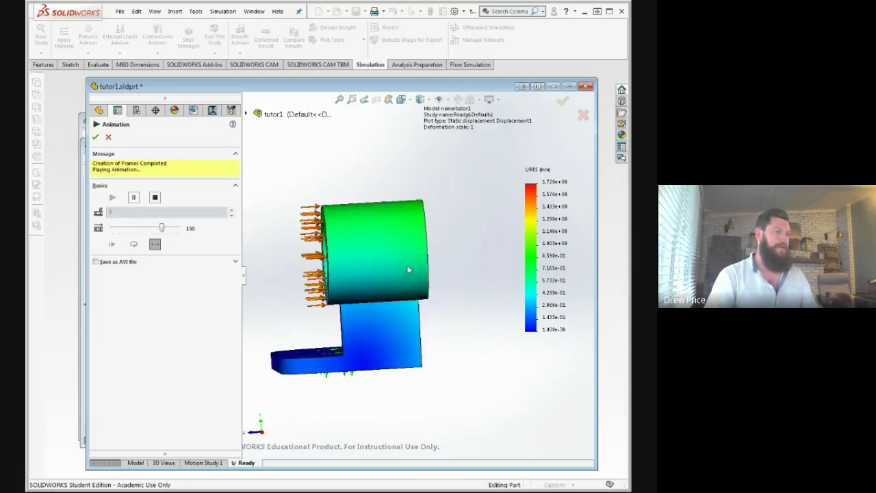
{"action": "middle_click_drag", "start_coordinate": [365, 347], "coordinate": [476, 336]}
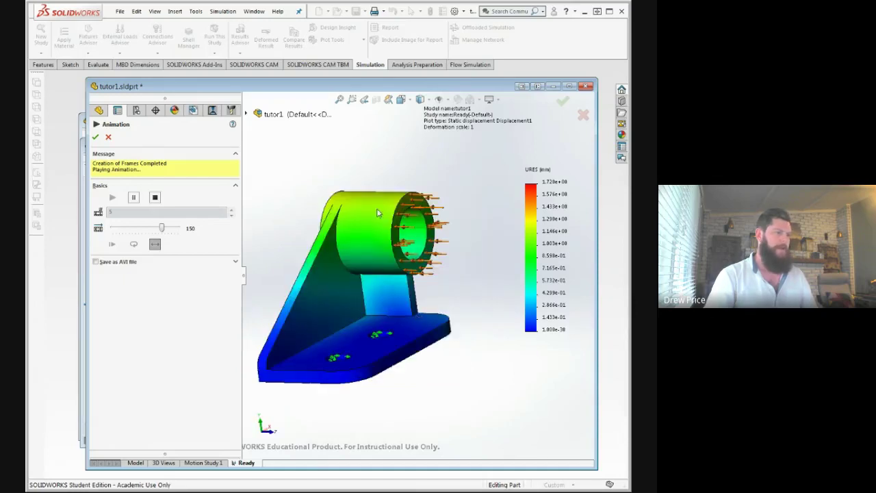
{"action": "left_click", "coordinate": [155, 197]}
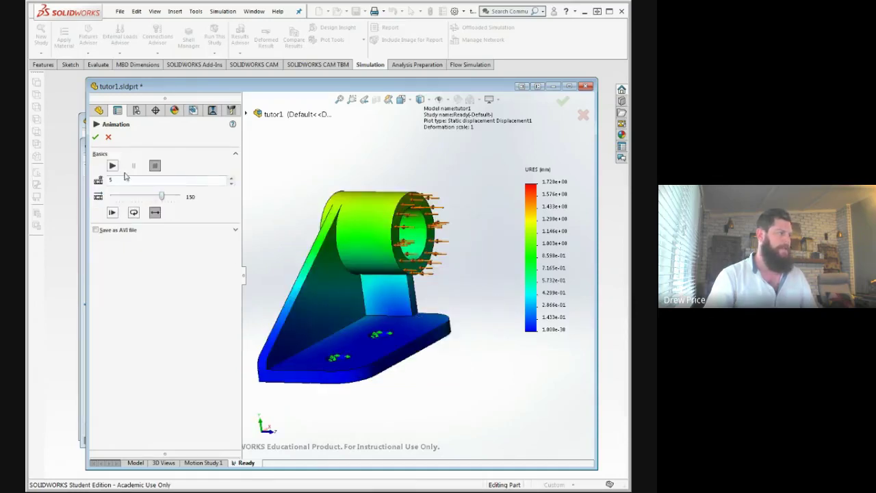
{"action": "left_click", "coordinate": [108, 138]}
Give the Displacement1 plot's deformed shape a user-defined scale of 30.
{"action": "right_click", "coordinate": [138, 349]}
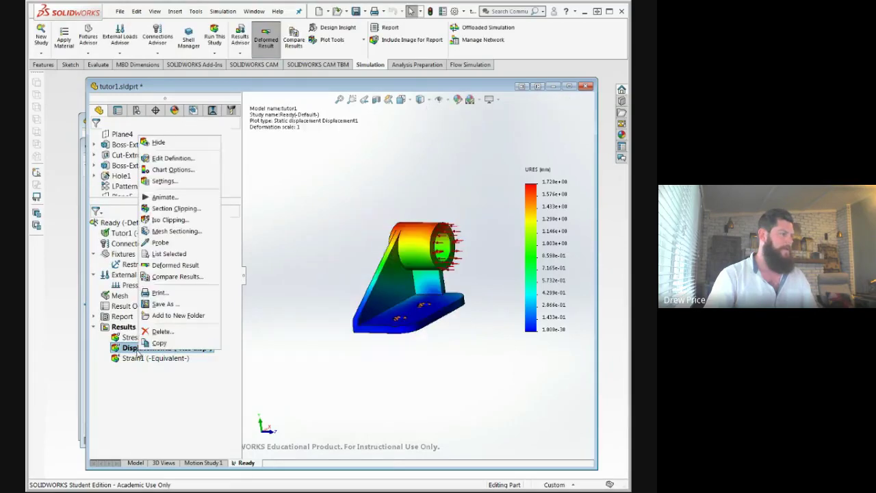
{"action": "left_click", "coordinate": [171, 159]}
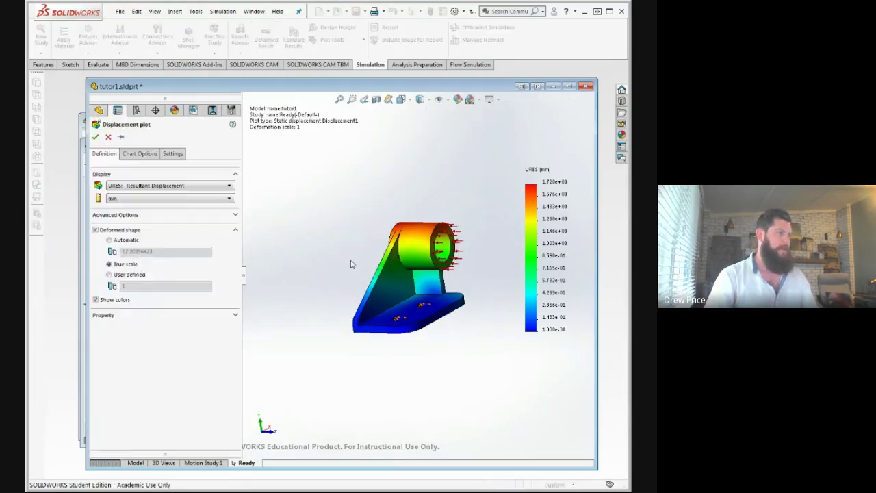
{"action": "left_click", "coordinate": [130, 275]}
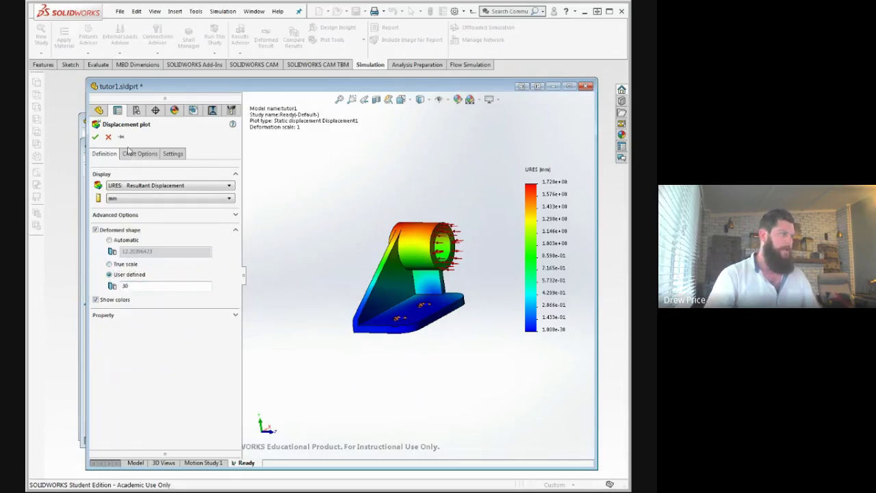
{"action": "left_click", "coordinate": [95, 137]}
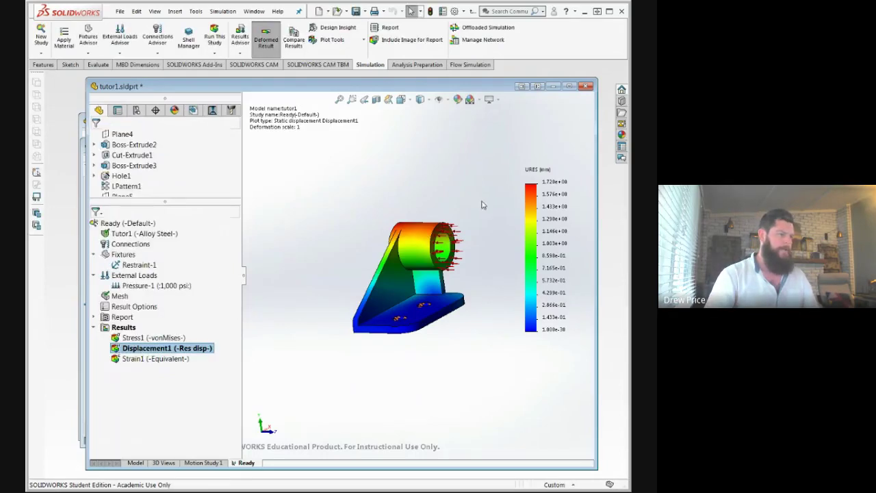
Animate the Displacement1 plot at the exaggerated scale and watch the bracket bend from the side.
{"action": "right_click", "coordinate": [173, 350]}
{"action": "left_click", "coordinate": [210, 200]}
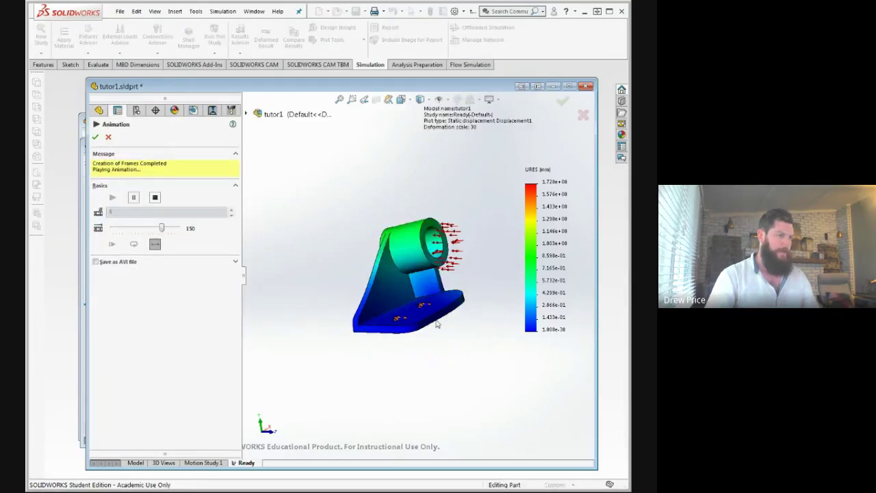
{"action": "scroll", "coordinate": [471, 378], "scroll_direction": "down", "scroll_amount": 5}
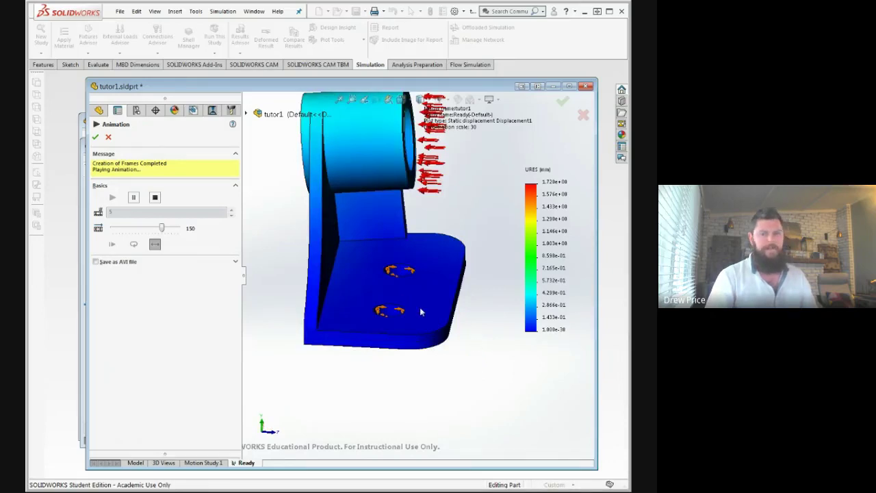
{"action": "middle_click_drag", "start_coordinate": [462, 286], "coordinate": [401, 300]}
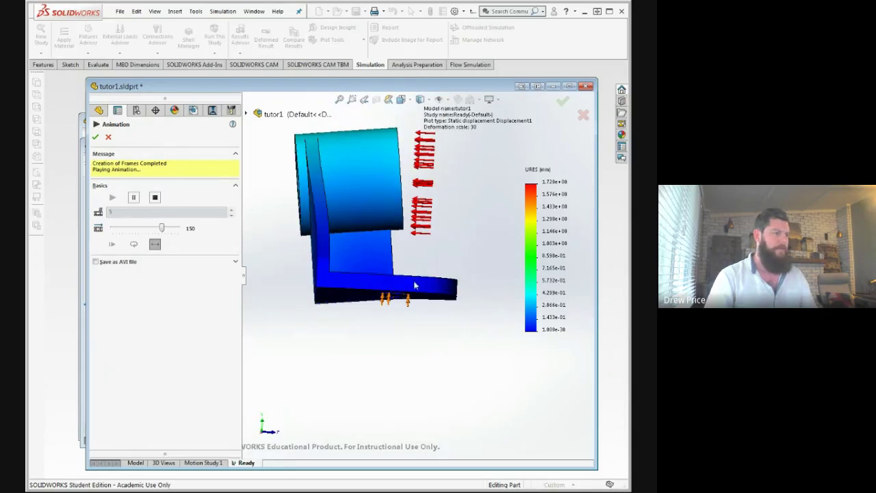
Examine the base plate's two mounting holes and their fixtures up close while the displacement animation plays.
{"action": "scroll", "coordinate": [392, 285], "scroll_direction": "down", "scroll_amount": 5}
{"action": "middle_click_drag", "start_coordinate": [392, 285], "coordinate": [401, 323]}
{"action": "middle_click_drag", "start_coordinate": [335, 324], "coordinate": [412, 297], "text": "ctrl"}
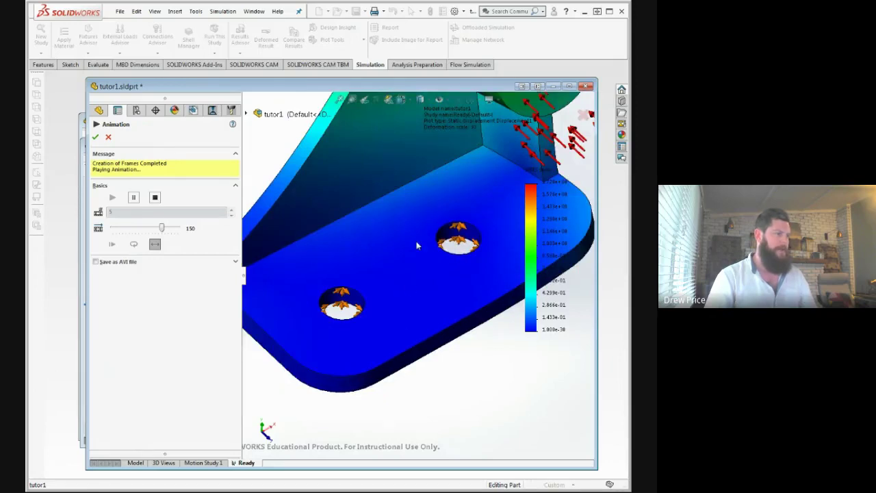
{"action": "scroll", "coordinate": [414, 221], "scroll_direction": "down", "scroll_amount": 4}
{"action": "middle_click_drag", "start_coordinate": [414, 222], "coordinate": [412, 212]}
{"action": "middle_click_drag", "start_coordinate": [412, 212], "coordinate": [439, 244], "text": "ctrl"}
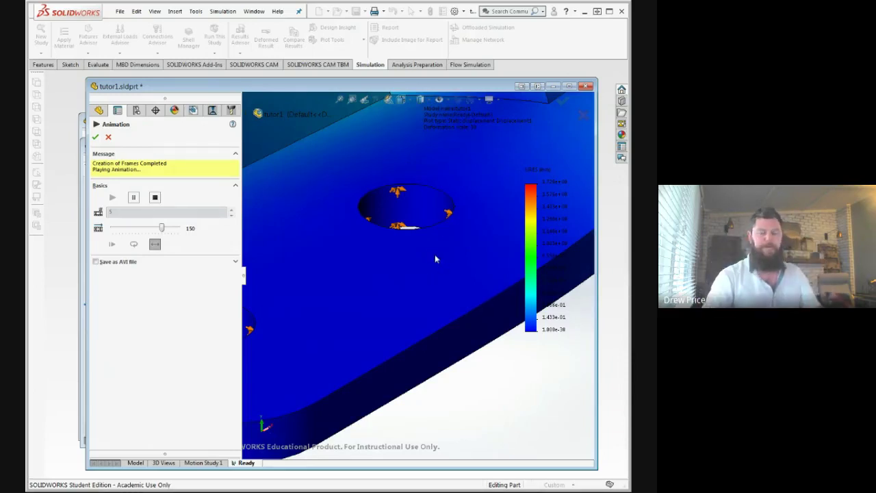
{"action": "scroll", "coordinate": [381, 360], "scroll_direction": "up", "scroll_amount": 3}
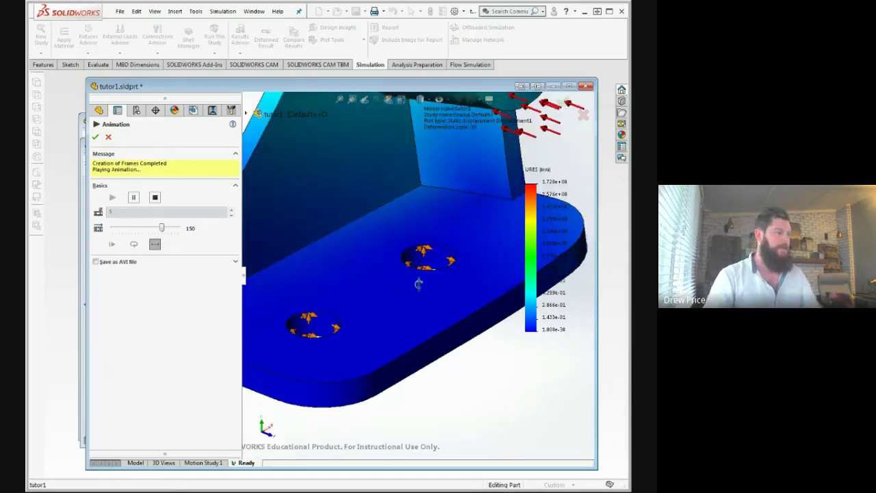
Examine how the base plate flexes around the mounting holes from below, the front and above, and close the displacement animation.
{"action": "middle_click_drag", "start_coordinate": [374, 329], "coordinate": [390, 268]}
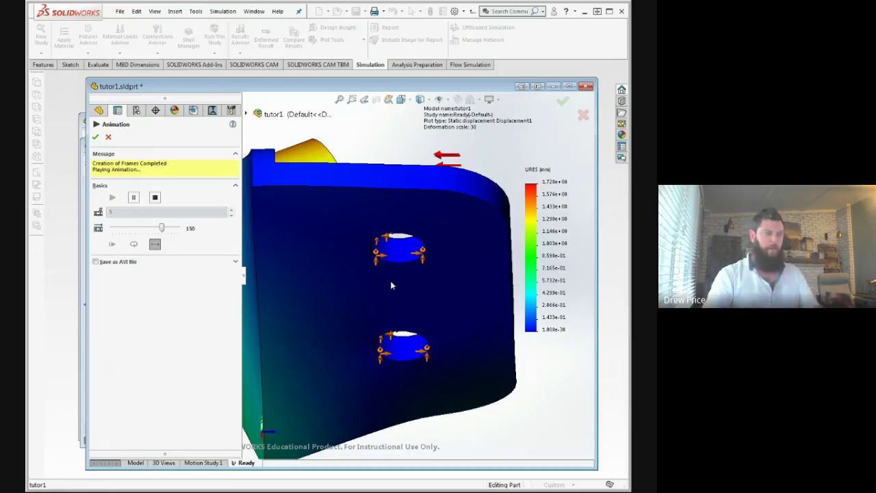
{"action": "middle_click_drag", "start_coordinate": [393, 284], "coordinate": [443, 276]}
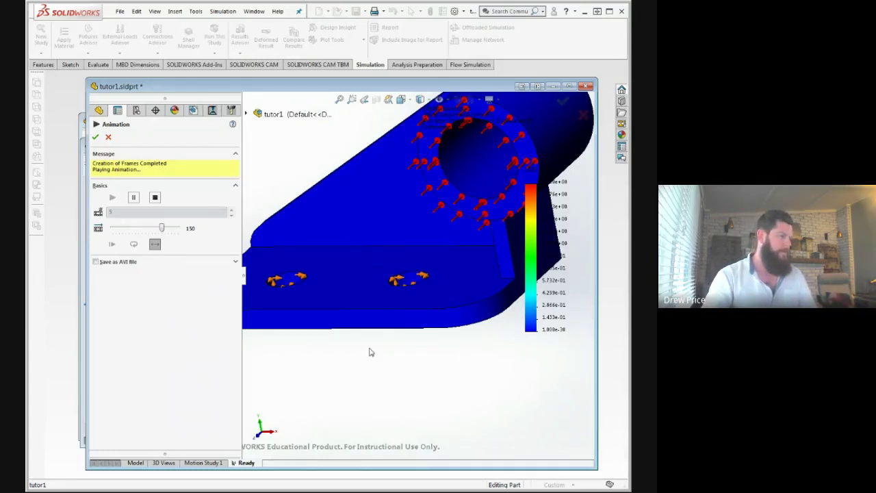
{"action": "middle_click_drag", "start_coordinate": [450, 380], "coordinate": [454, 310]}
{"action": "middle_click_drag", "start_coordinate": [428, 383], "coordinate": [432, 319]}
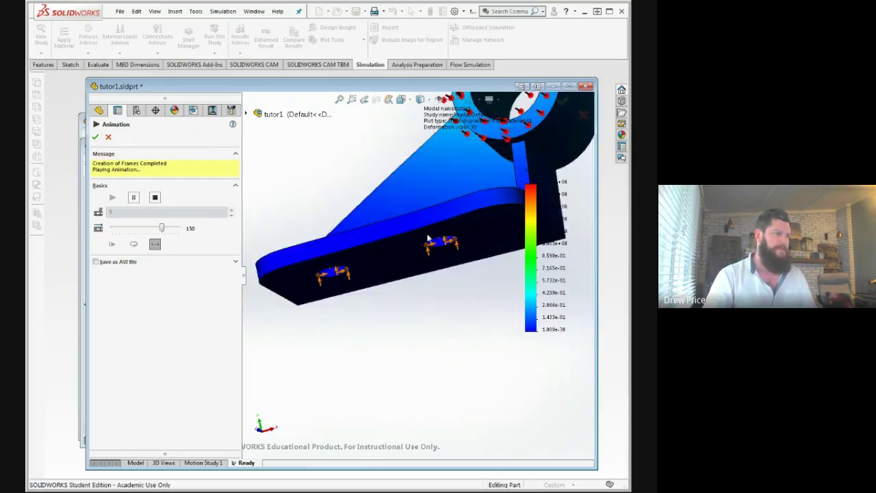
{"action": "middle_click_drag", "start_coordinate": [443, 196], "coordinate": [446, 276]}
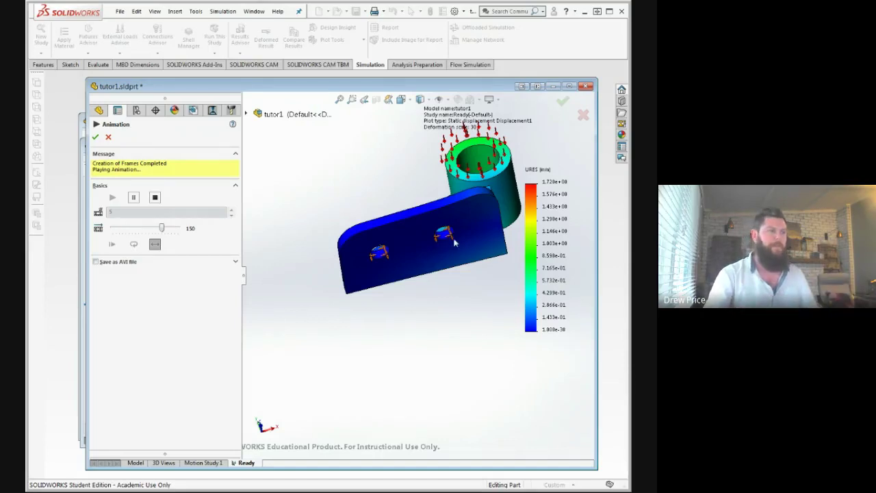
{"action": "middle_click_drag", "start_coordinate": [454, 242], "coordinate": [425, 266]}
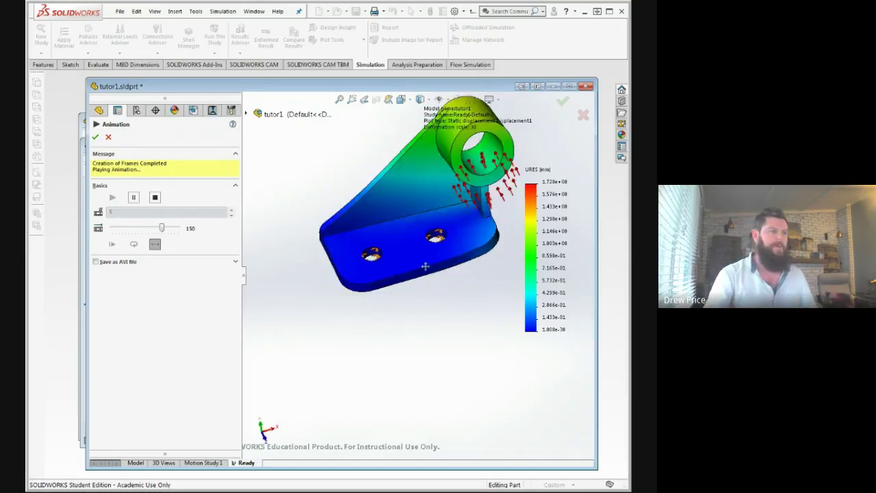
{"action": "left_click", "coordinate": [564, 101]}
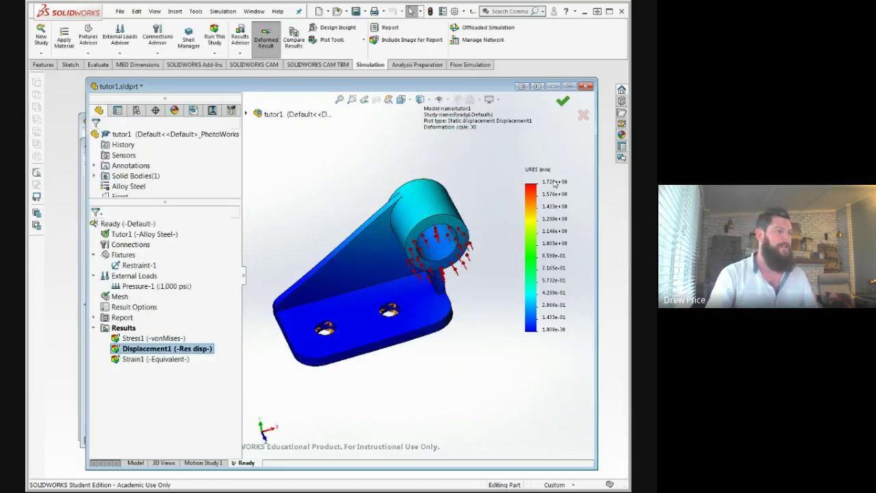
Show the Strain1 equivalent strain plot and examine the strain around the mounting holes and the cylinder's support.
{"action": "right_click", "coordinate": [136, 362]}
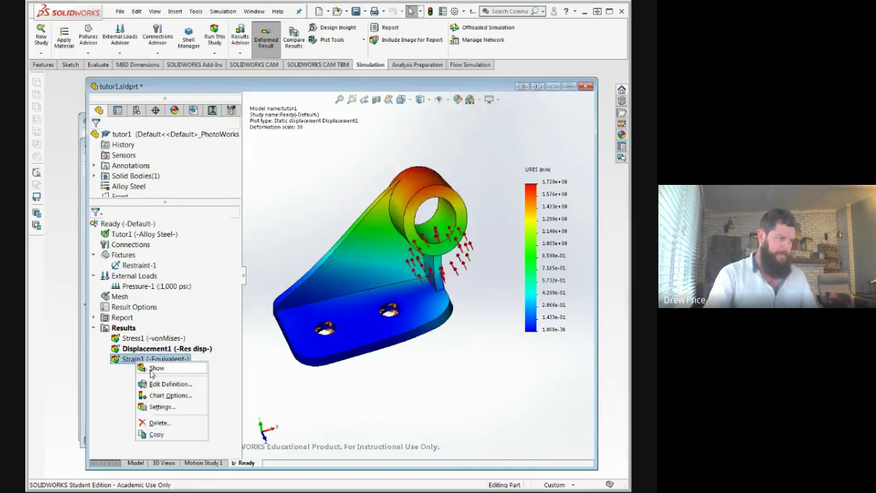
{"action": "left_click", "coordinate": [153, 369]}
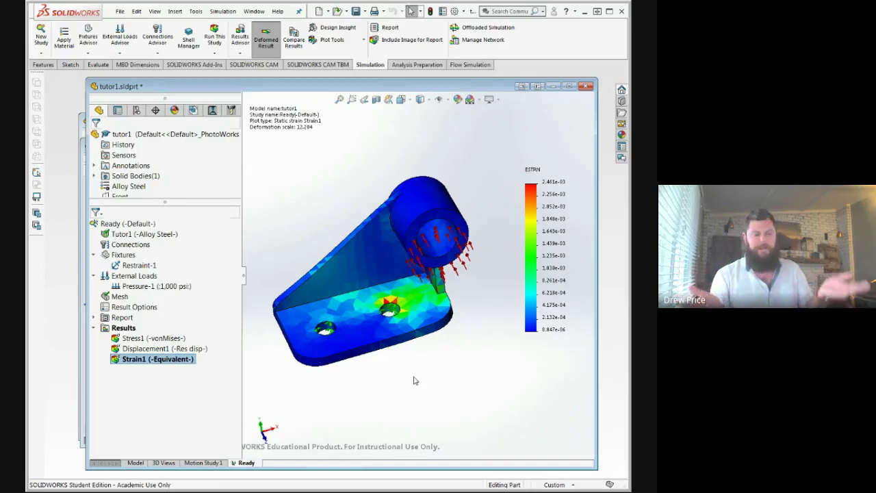
{"action": "scroll", "coordinate": [412, 334], "scroll_direction": "down", "scroll_amount": 2}
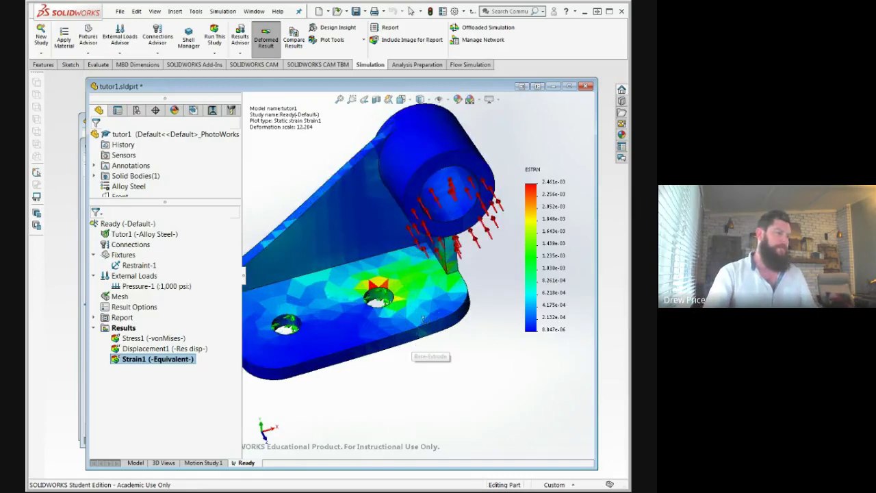
{"action": "middle_click_drag", "start_coordinate": [403, 338], "coordinate": [463, 340]}
{"action": "middle_click_drag", "start_coordinate": [345, 333], "coordinate": [397, 351], "text": "ctrl"}
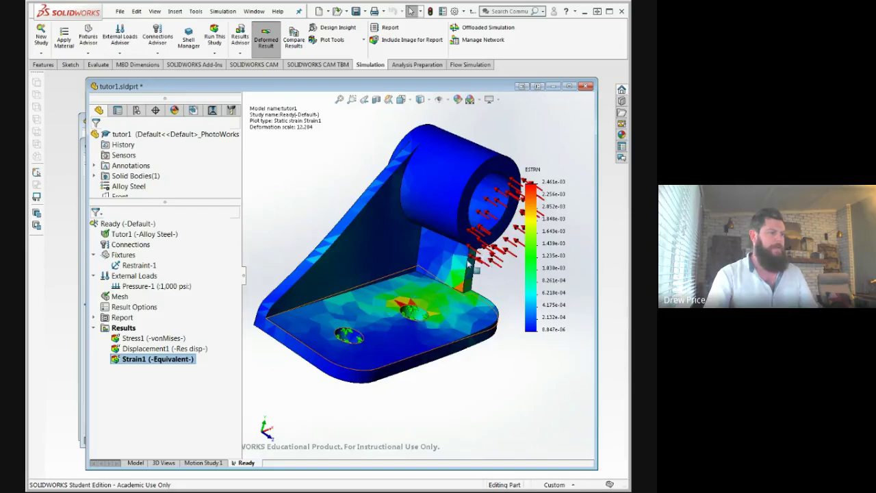
Examine the strain at the foot of the cylinder's support and around the nearby mounting hole up close and from above.
{"action": "scroll", "coordinate": [472, 266], "scroll_direction": "down", "scroll_amount": 2}
{"action": "middle_click_drag", "start_coordinate": [426, 265], "coordinate": [461, 265]}
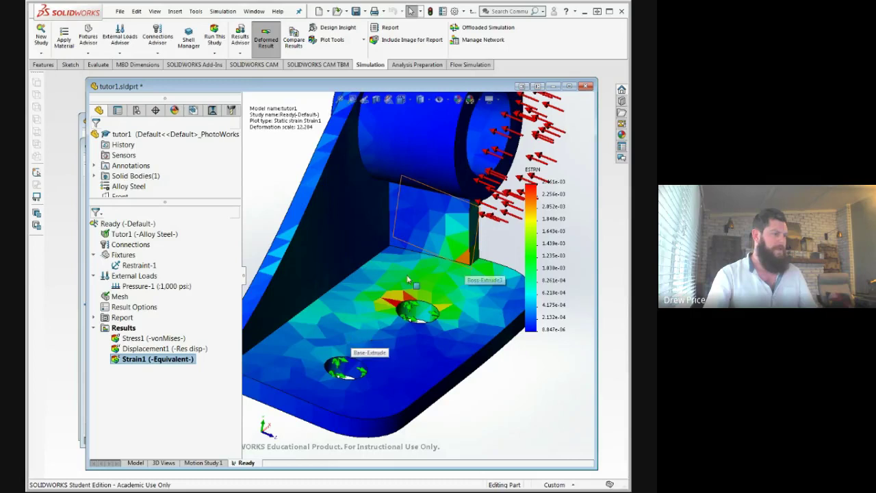
{"action": "middle_click_drag", "start_coordinate": [402, 298], "coordinate": [342, 306]}
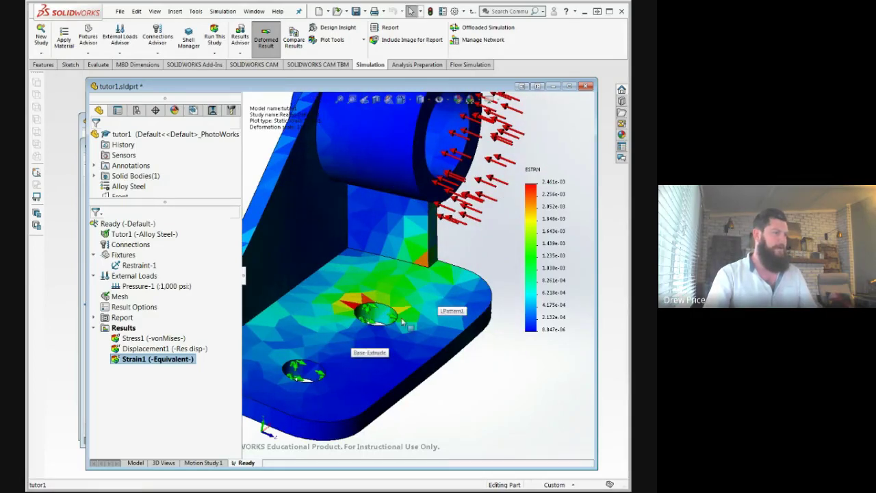
{"action": "scroll", "coordinate": [408, 324], "scroll_direction": "up", "scroll_amount": 3}
{"action": "middle_click_drag", "start_coordinate": [408, 324], "coordinate": [468, 299]}
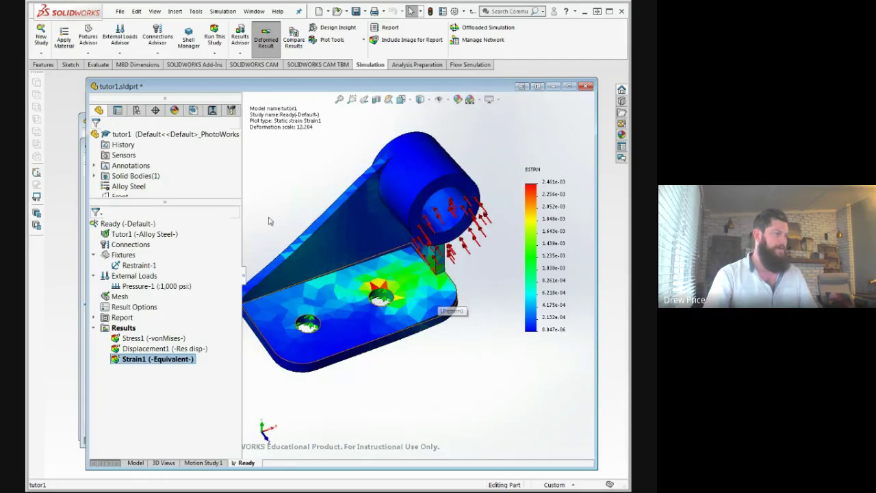
Remesh the bracket with the mesh density near the fine end, accepting deletion of the existing results, and run the study.
{"action": "scroll", "coordinate": [172, 297], "scroll_direction": "down", "scroll_amount": 3}
{"action": "scroll", "coordinate": [173, 297], "scroll_direction": "down", "scroll_amount": 2}
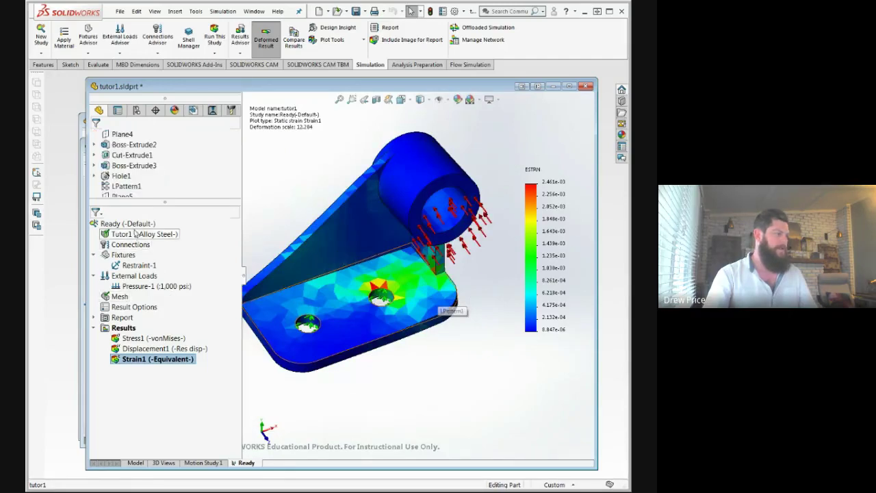
{"action": "right_click", "coordinate": [121, 301]}
{"action": "left_click", "coordinate": [147, 333]}
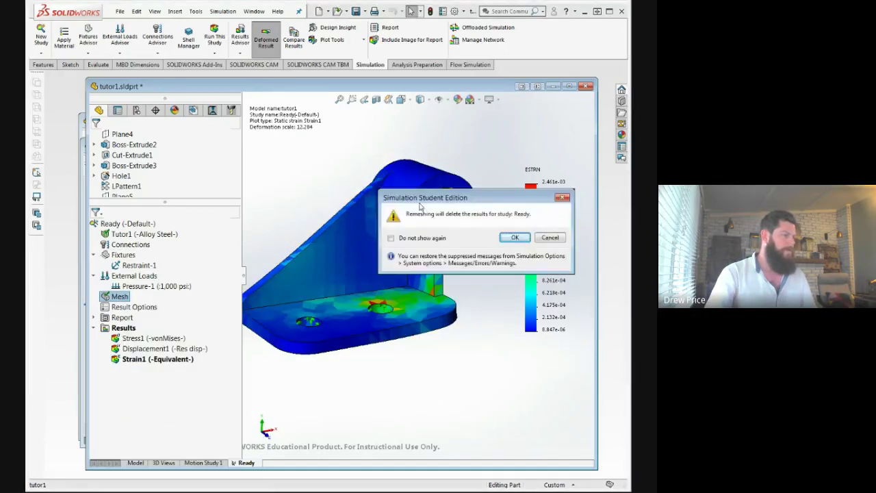
{"action": "left_click", "coordinate": [515, 238]}
{"action": "left_click_drag", "start_coordinate": [144, 167], "coordinate": [221, 166]}
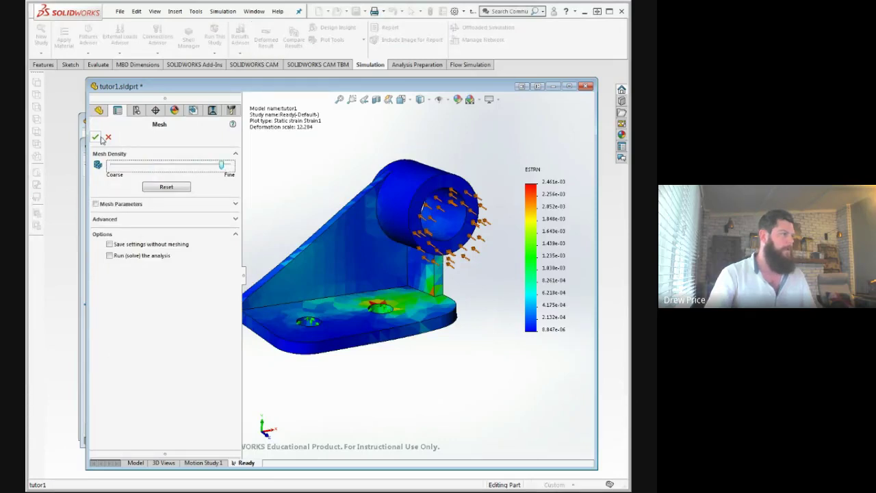
{"action": "left_click", "coordinate": [96, 138]}
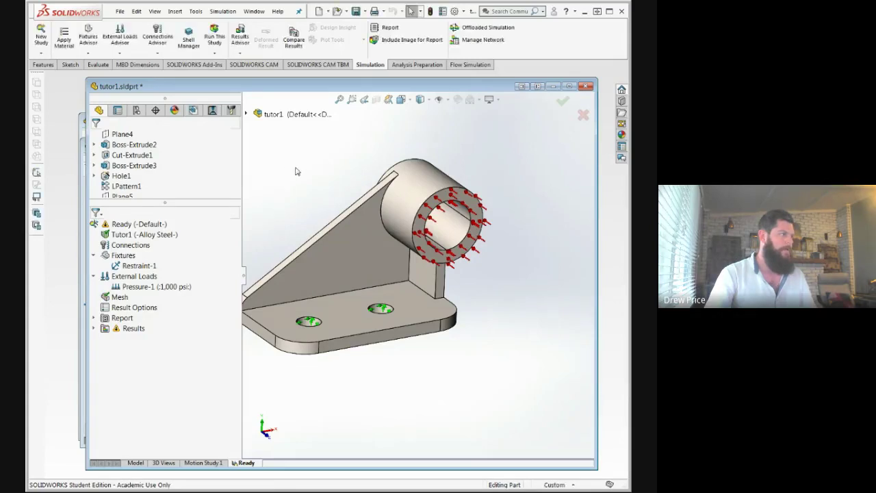
{"action": "left_click", "coordinate": [213, 40]}
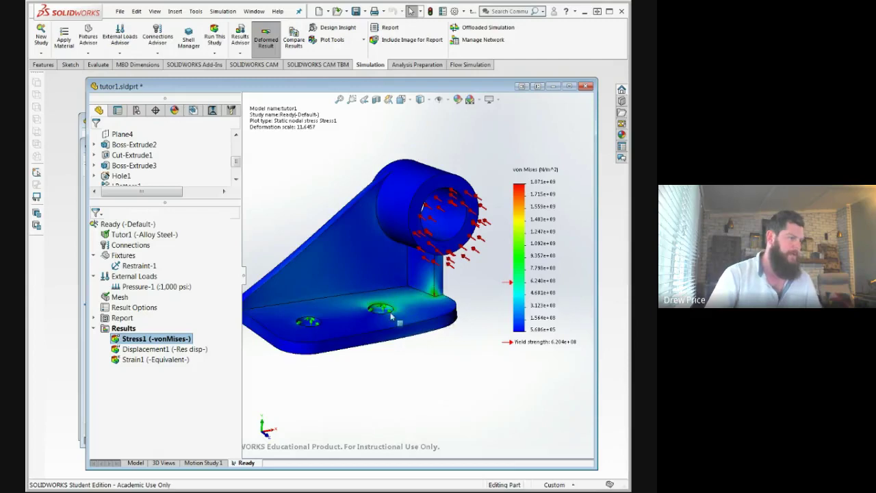
Examine the stress near the mounting hole, and show the Strain1 plot to inspect the hole, the support's foot and the bracket's side.
{"action": "scroll", "coordinate": [370, 294], "scroll_direction": "down", "scroll_amount": 3}
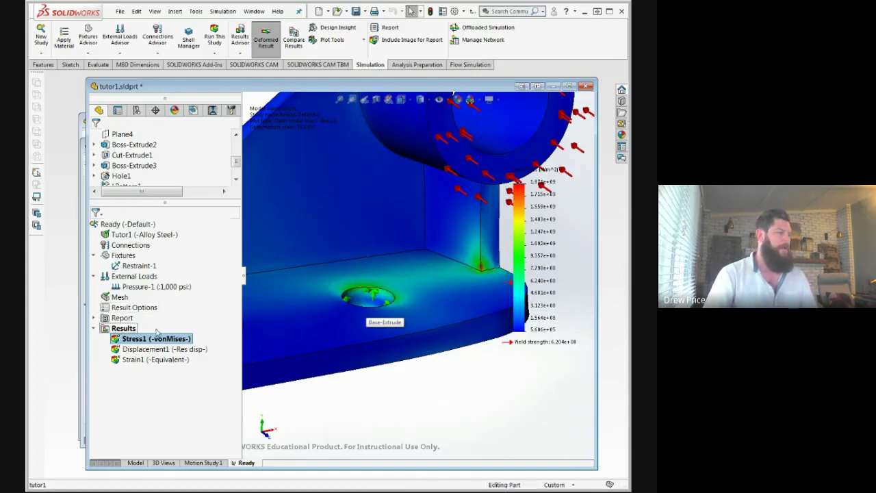
{"action": "right_click", "coordinate": [148, 365]}
{"action": "left_click", "coordinate": [165, 370]}
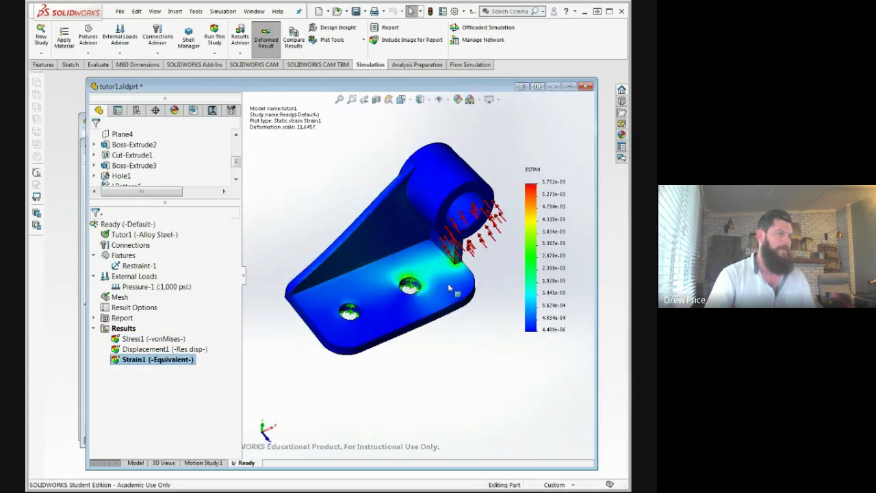
{"action": "scroll", "coordinate": [409, 288], "scroll_direction": "down", "scroll_amount": 5}
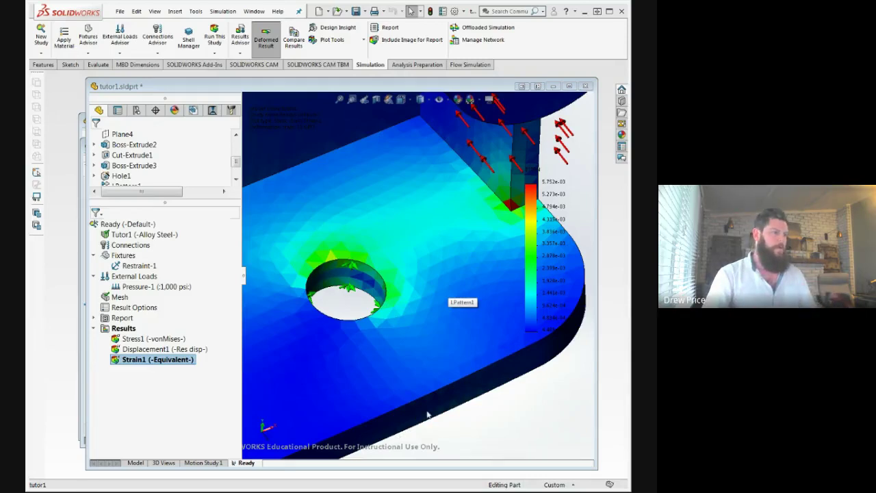
{"action": "scroll", "coordinate": [427, 415], "scroll_direction": "up", "scroll_amount": 3}
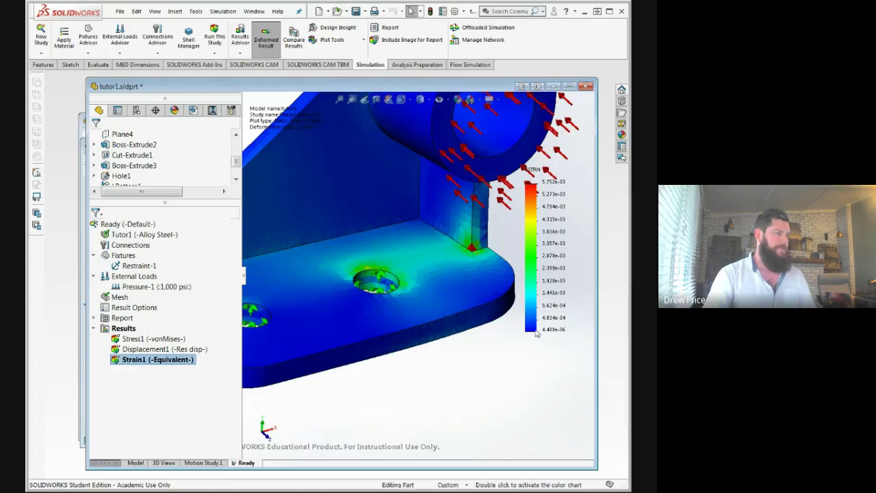
{"action": "scroll", "coordinate": [430, 330], "scroll_direction": "up", "scroll_amount": 5}
{"action": "middle_click_drag", "start_coordinate": [431, 334], "coordinate": [401, 356]}
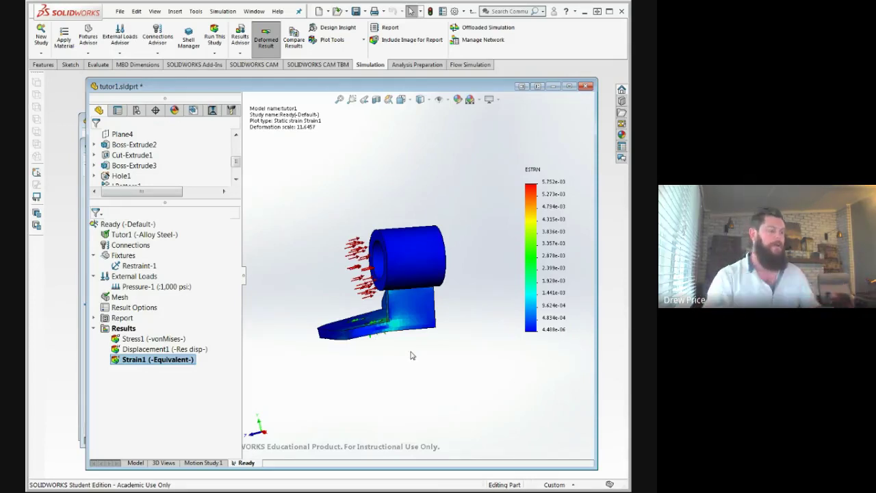
{"action": "middle_click_drag", "start_coordinate": [411, 355], "coordinate": [421, 371]}
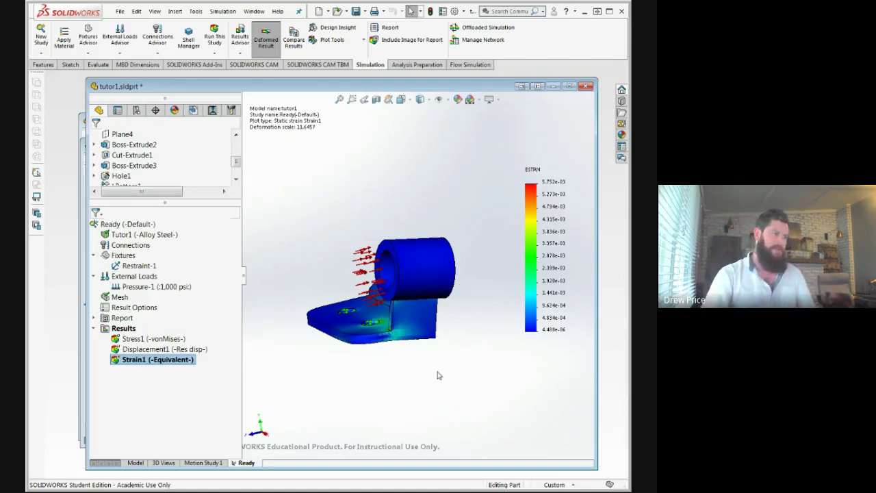
Reverse the direction of the Pressure-1 load on the cylinder's end face and rerun the study.
{"action": "left_click", "coordinate": [141, 286]}
{"action": "right_click", "coordinate": [142, 287]}
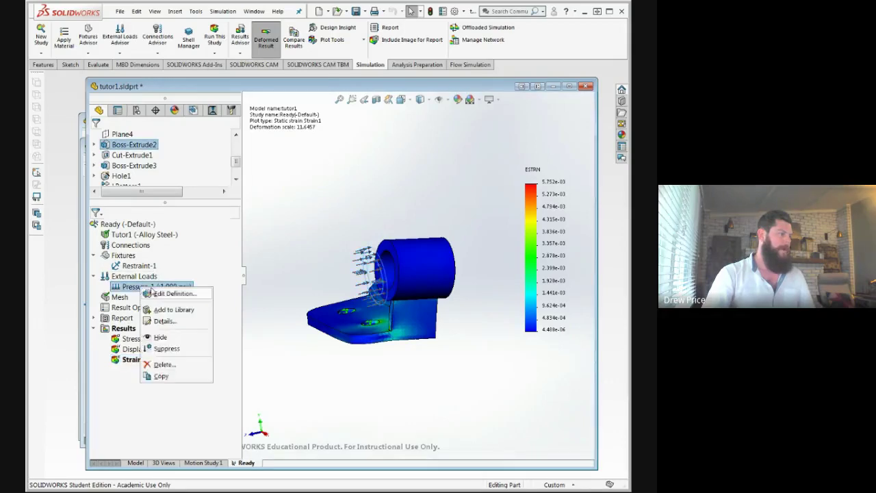
{"action": "left_click", "coordinate": [164, 294]}
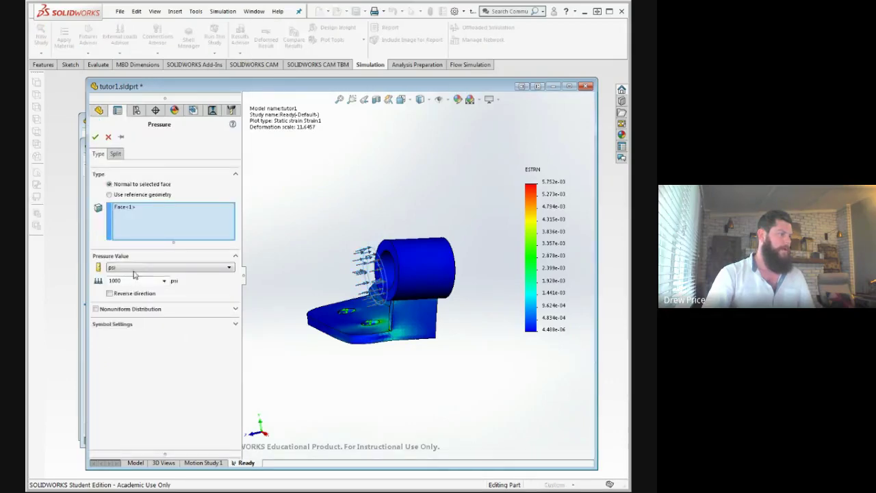
{"action": "left_click", "coordinate": [135, 295]}
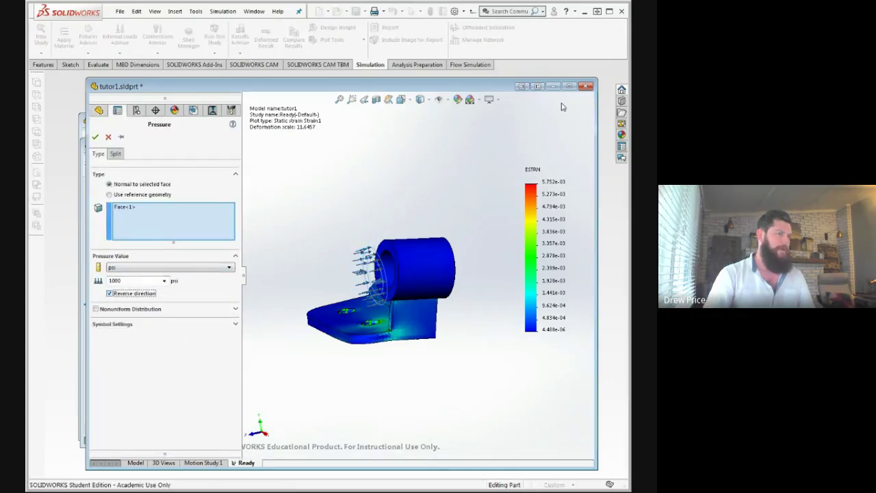
{"action": "left_click", "coordinate": [562, 102]}
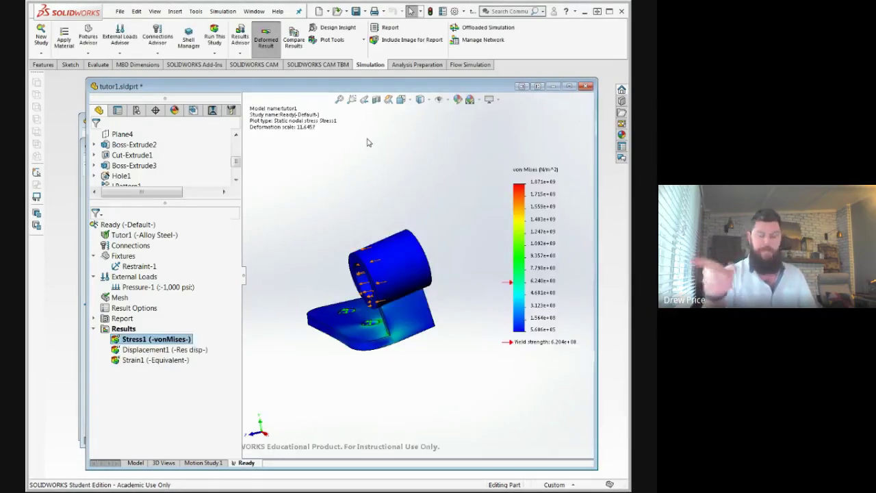
Animate the Stress1 von Mises plot, watch the bracket bend from the opposite side, and close the animation.
{"action": "right_click", "coordinate": [154, 340]}
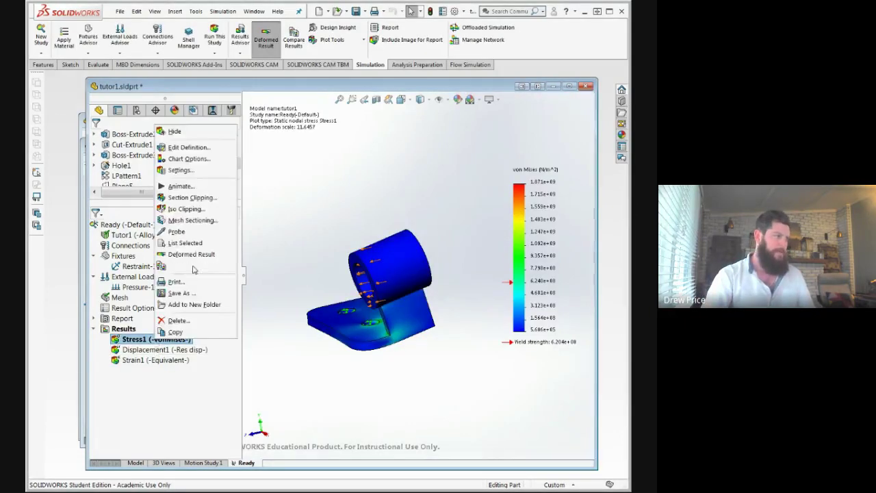
{"action": "left_click", "coordinate": [181, 185]}
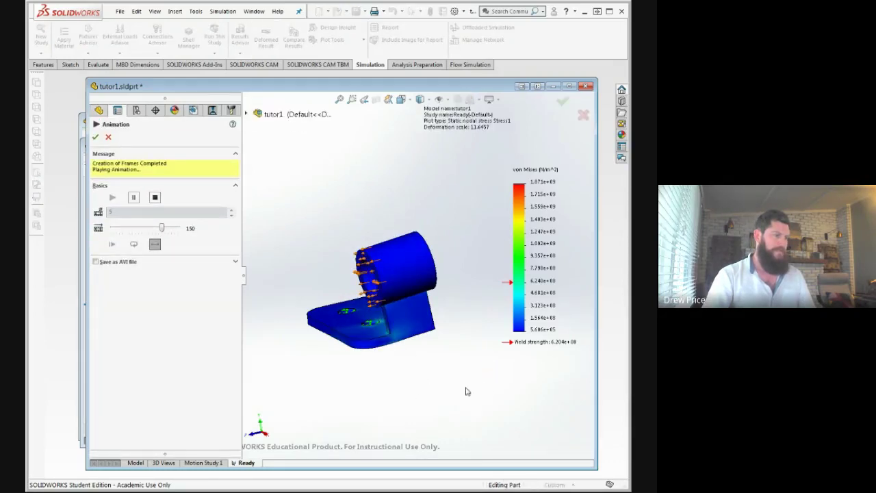
{"action": "middle_click_drag", "start_coordinate": [468, 392], "coordinate": [446, 372]}
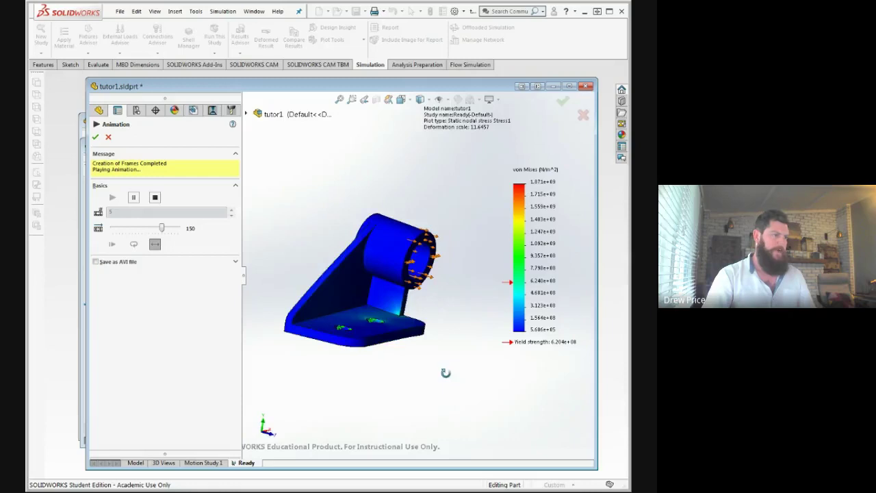
{"action": "left_click", "coordinate": [96, 137]}
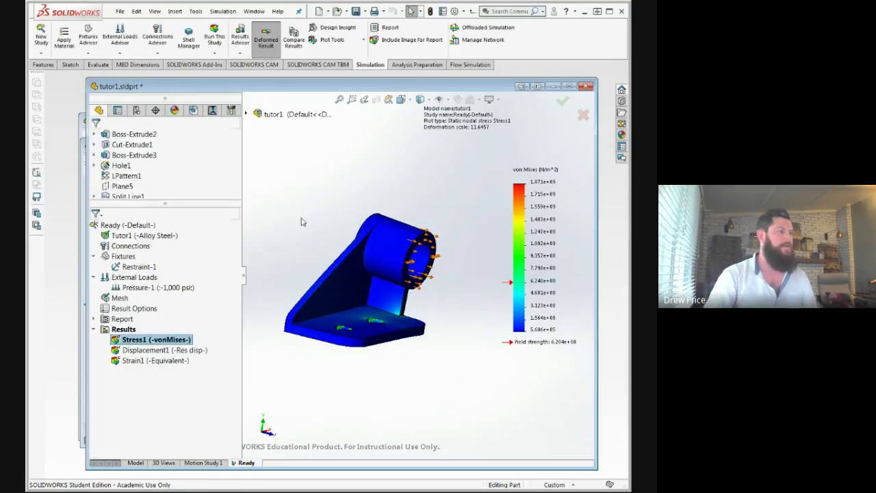